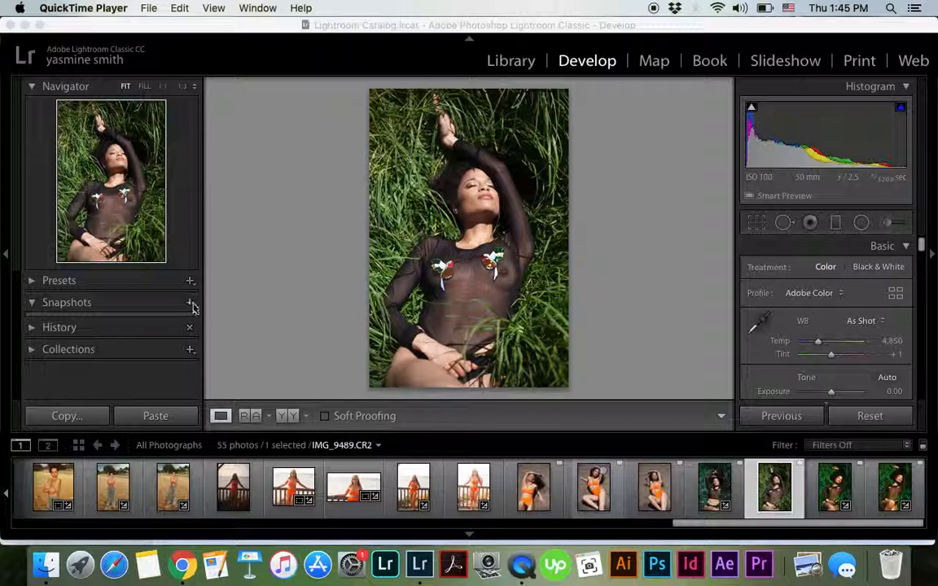
# Create a snapshot of the unedited photo under its default timestamp name
pyautogui.click(226, 309)
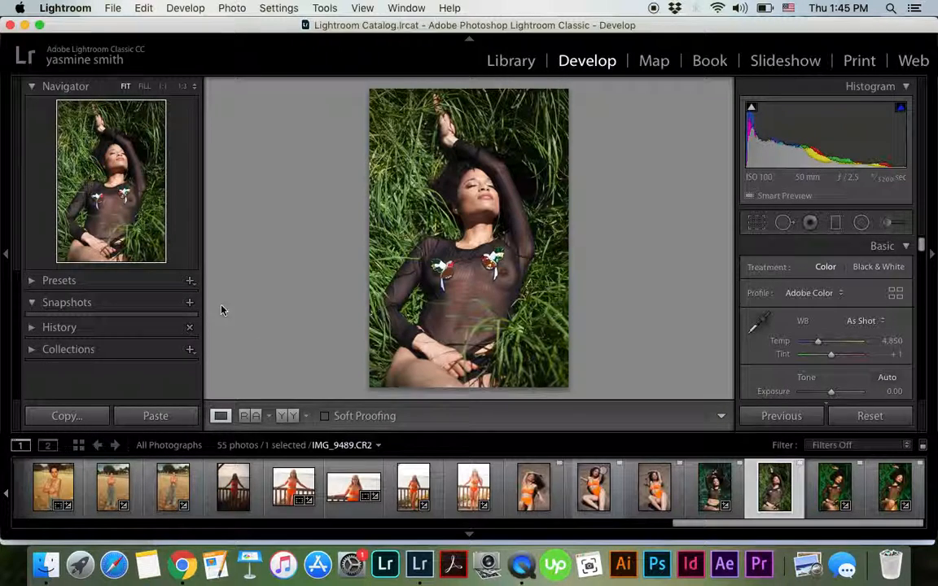
pyautogui.click(190, 303)
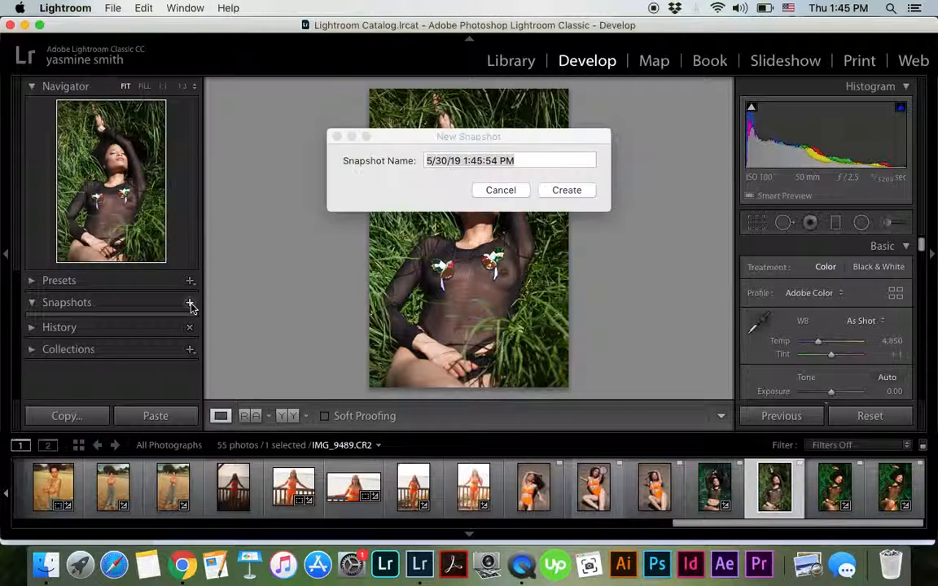
pyautogui.click(562, 191)
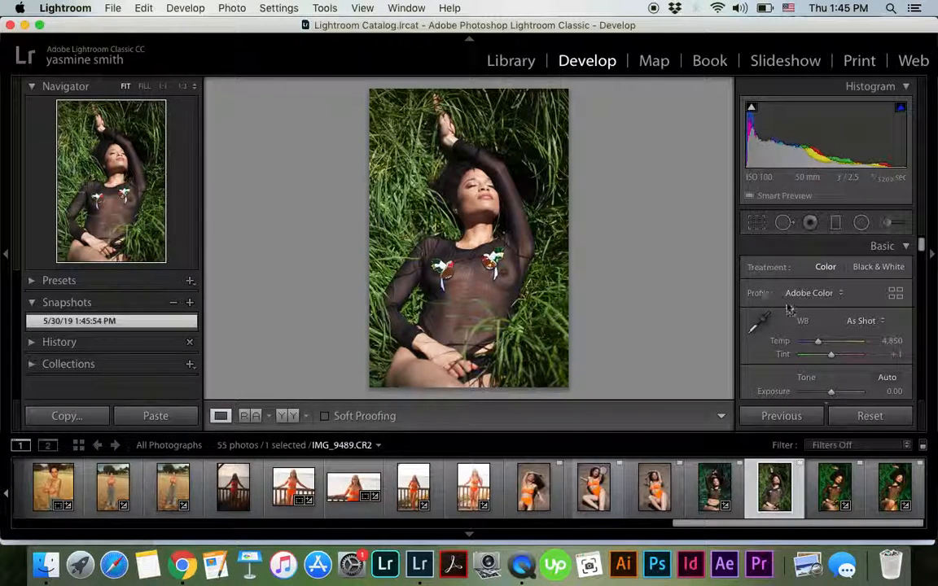
# Browse the colour profiles and apply the Camera Standard profile to the photo
pyautogui.scroll(-1, 814, 281)
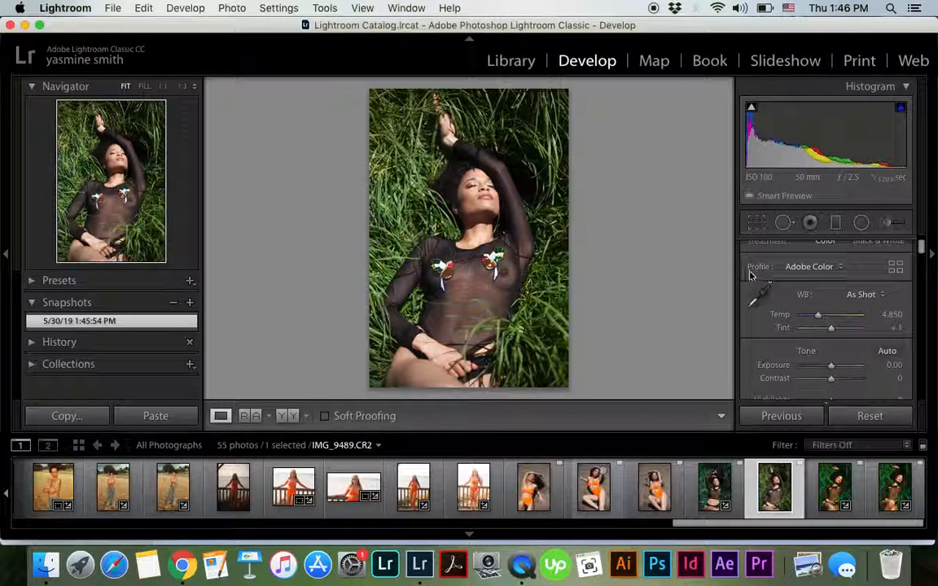
pyautogui.click(817, 271)
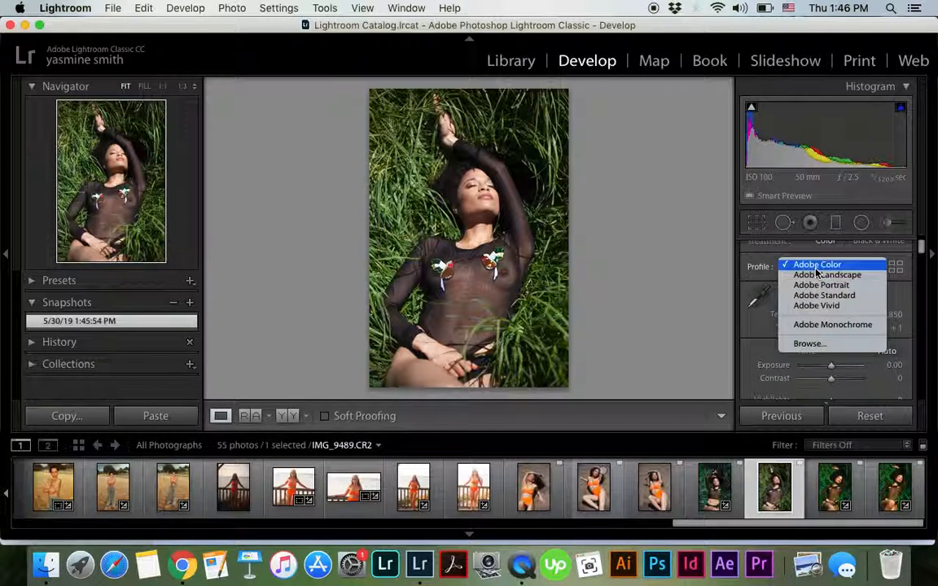
pyautogui.click(810, 349)
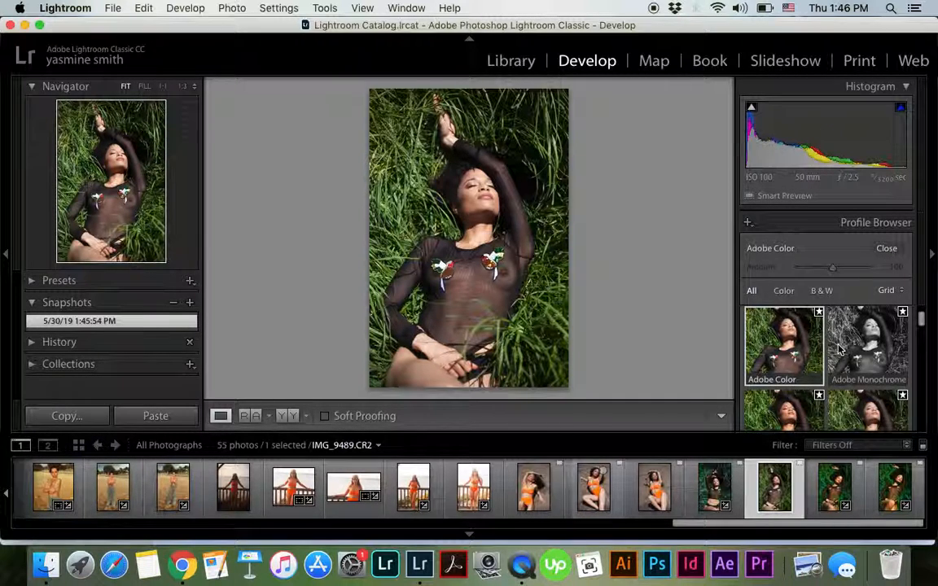
pyautogui.scroll(-5, 839, 385)
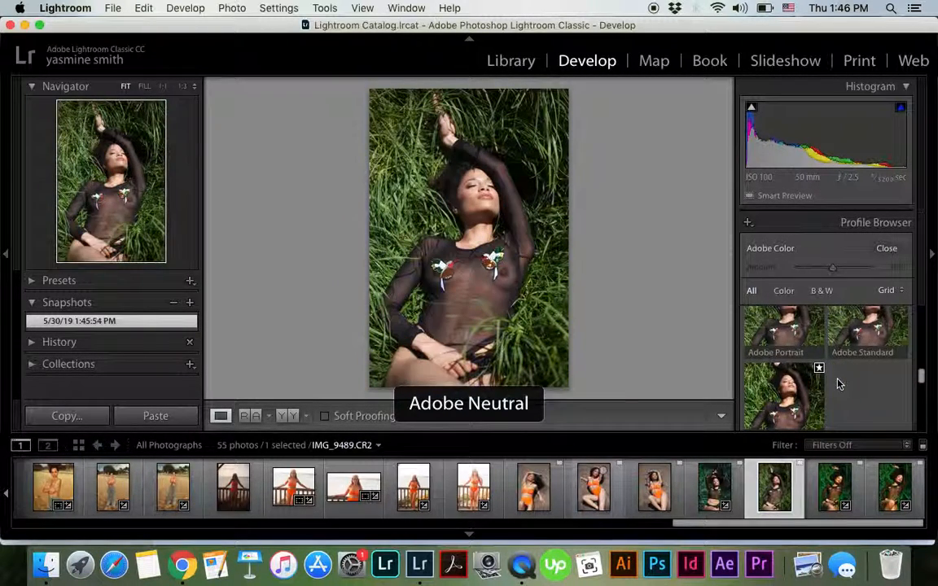
pyautogui.scroll(-3, 839, 384)
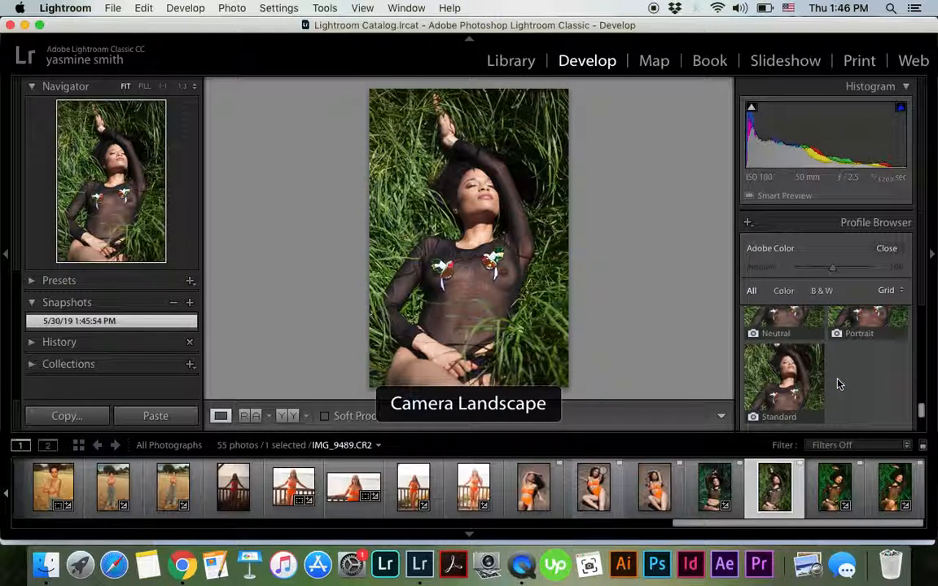
pyautogui.click(792, 393)
pyautogui.click(887, 249)
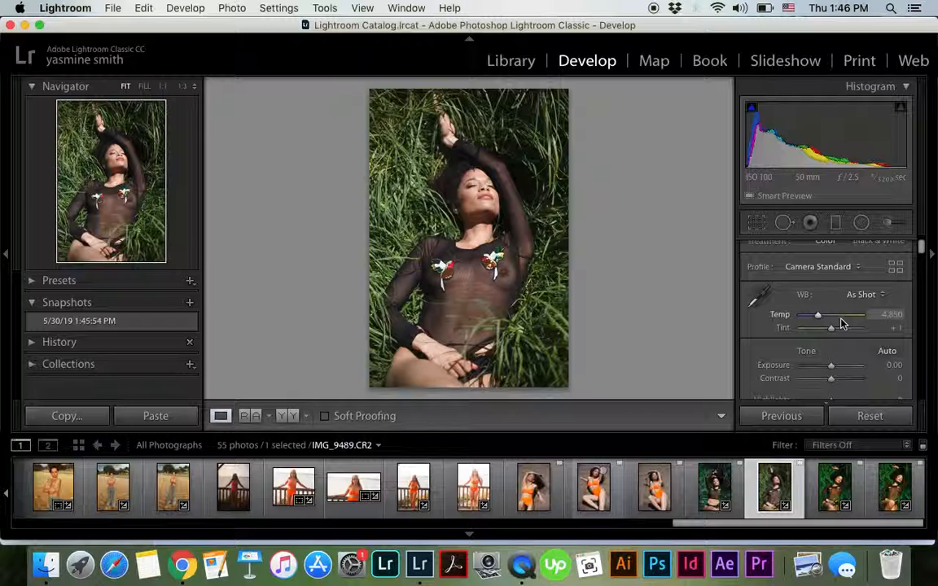
# Add tone curve points at about 78% and 49%, and pull a shadow point slightly down to deepen the shadows
pyautogui.scroll(-10, 842, 324)
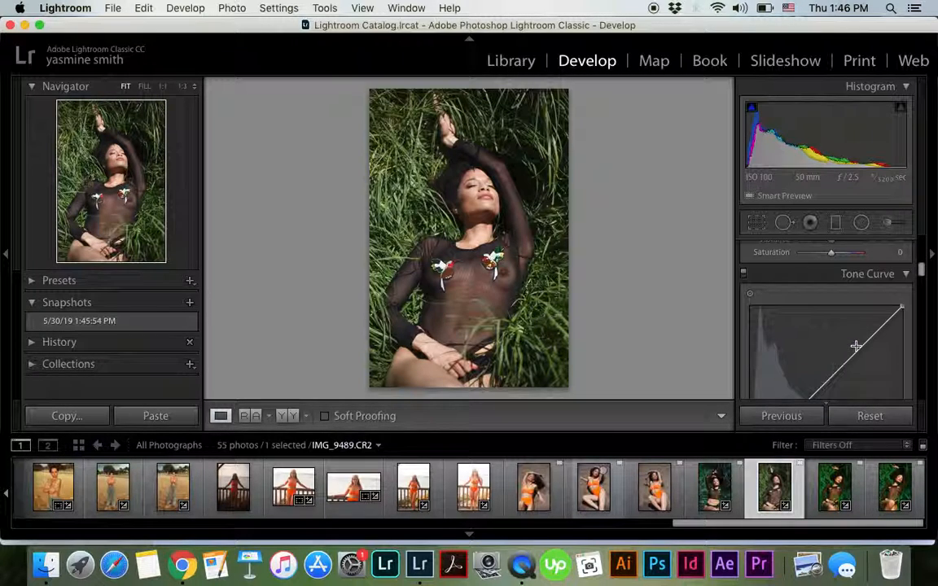
pyautogui.scroll(-2, 856, 347)
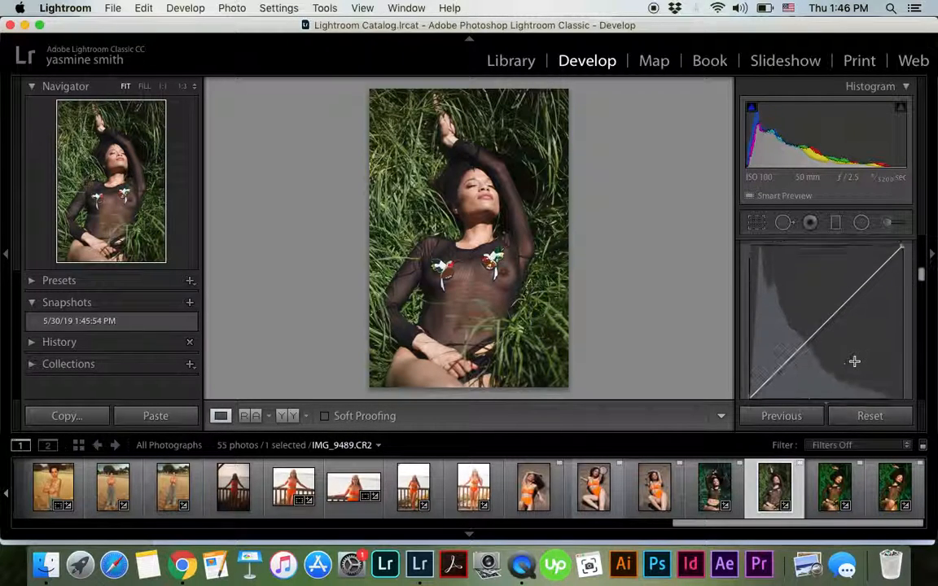
pyautogui.click(869, 276)
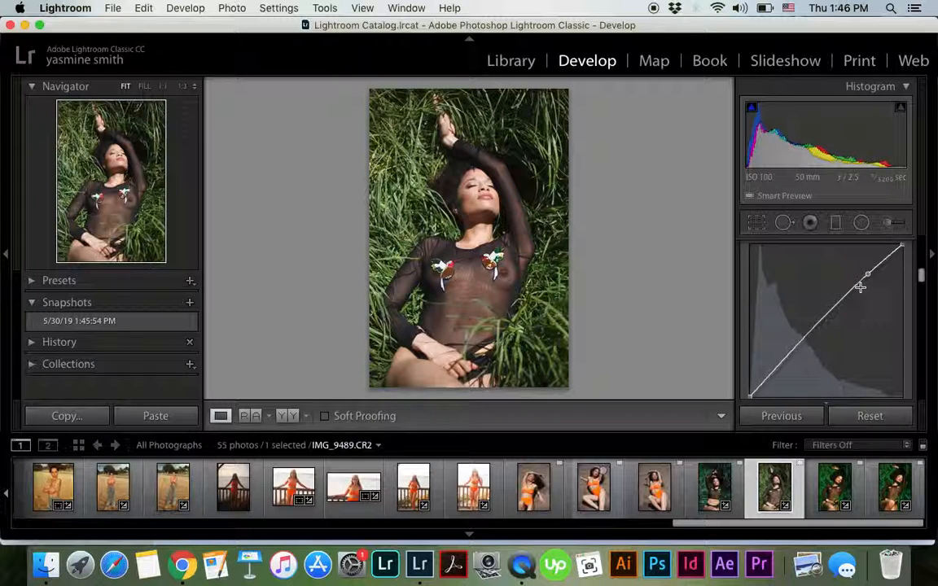
pyautogui.click(826, 323)
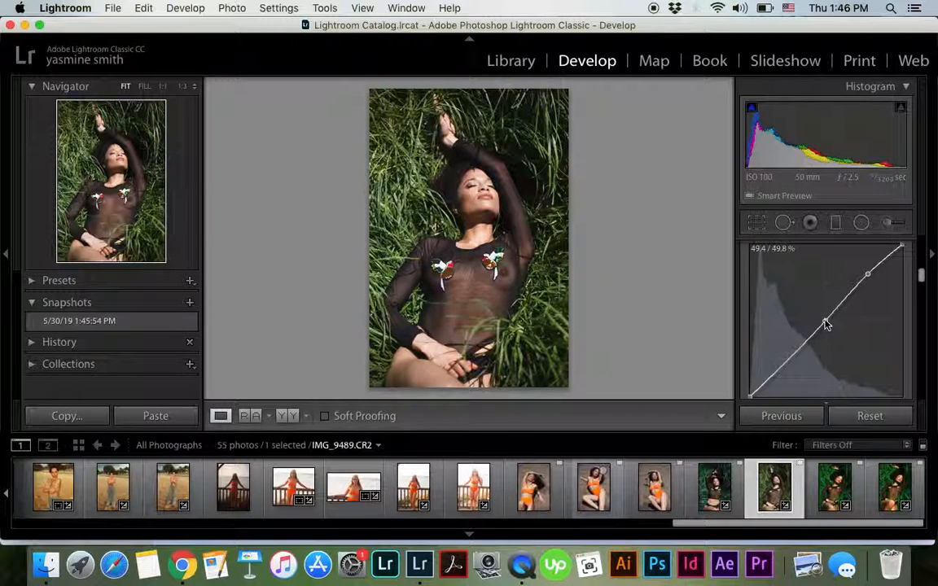
pyautogui.moveTo(792, 357); pyautogui.dragTo(781, 370)
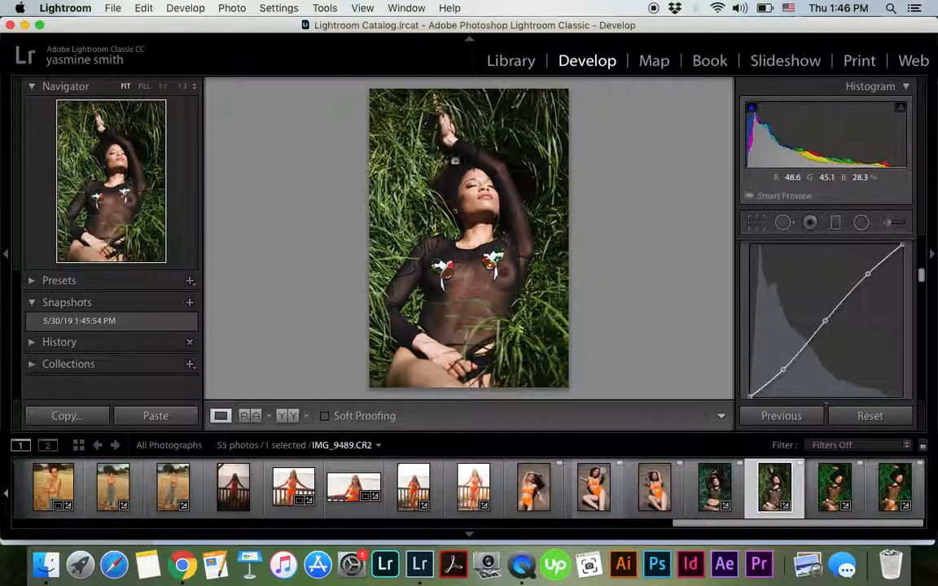
# Enable profile corrections and chromatic aberration removal in the photo's lens corrections
pyautogui.scroll(-10, 806, 346)
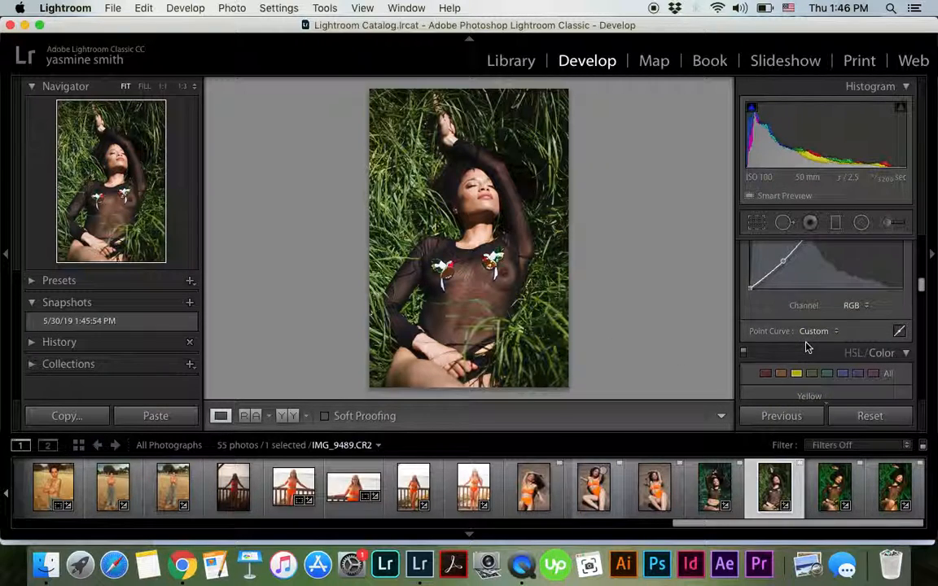
pyautogui.scroll(1, 807, 347)
pyautogui.scroll(-2, 806, 347)
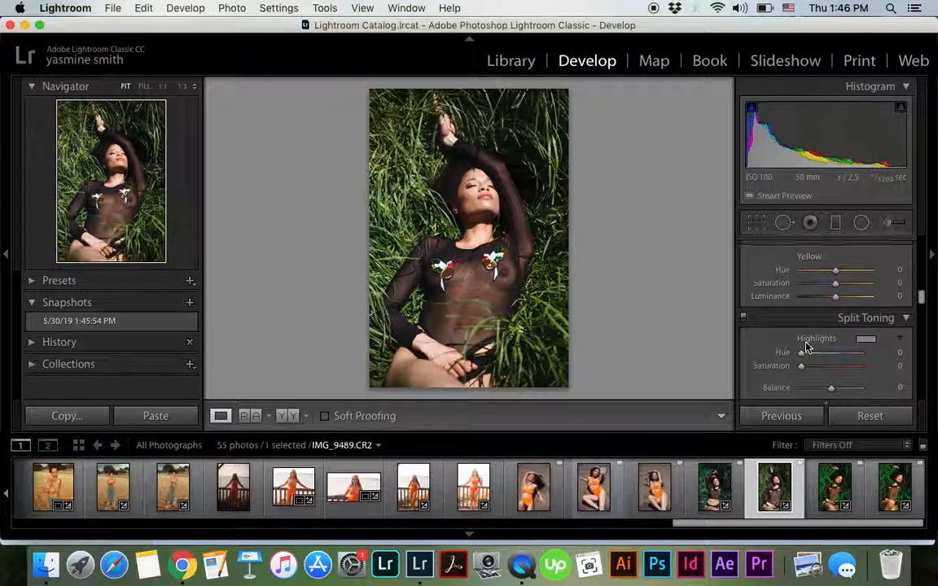
pyautogui.scroll(2, 806, 347)
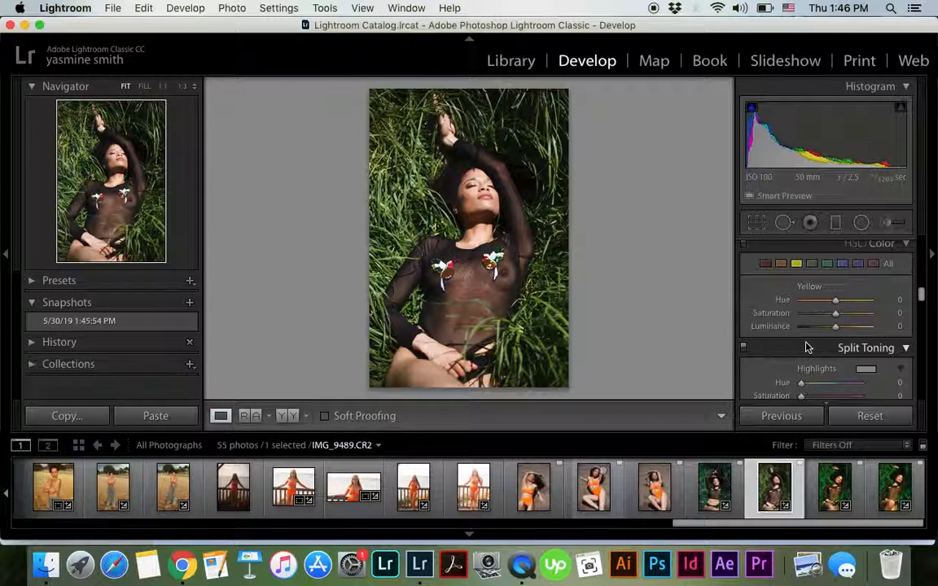
pyautogui.scroll(-10, 807, 347)
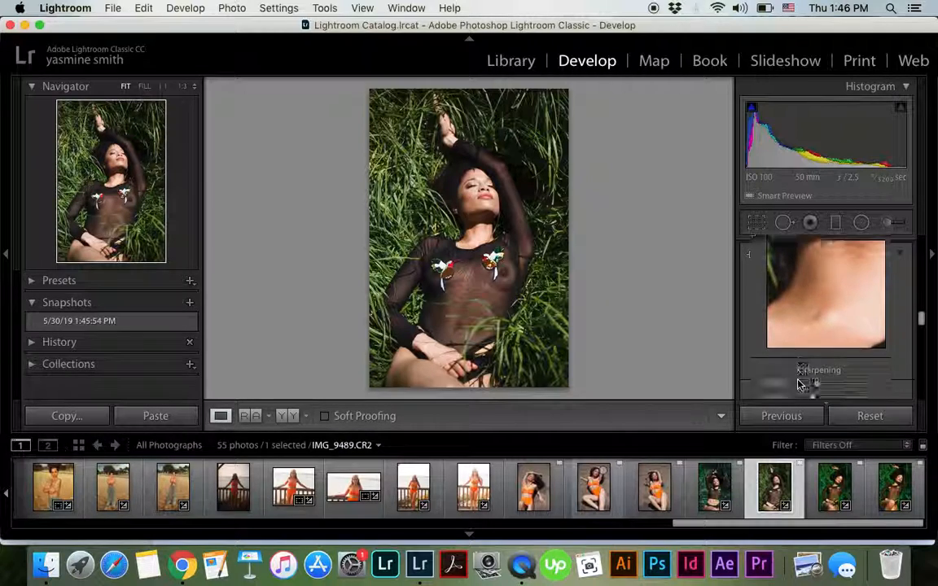
pyautogui.scroll(-8, 801, 383)
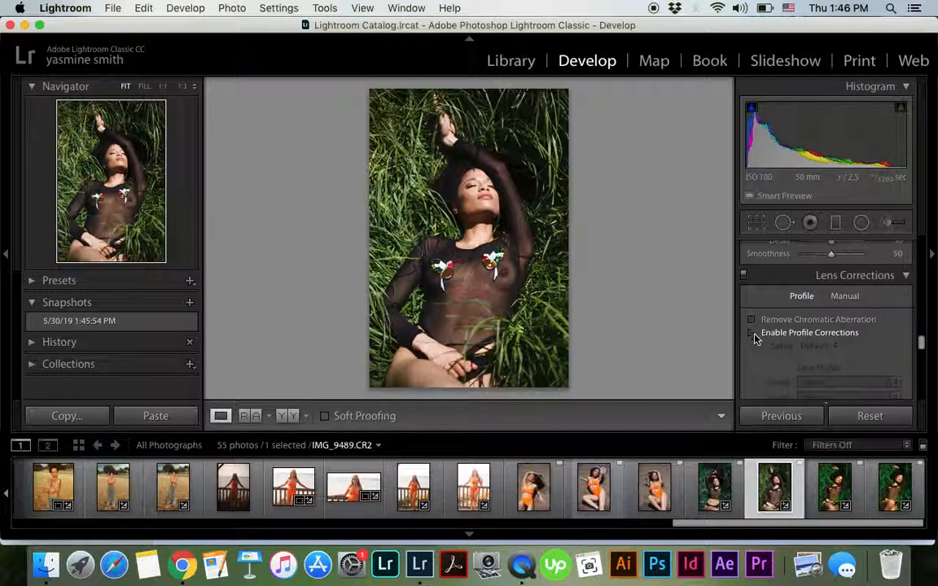
pyautogui.click(751, 333)
pyautogui.click(751, 320)
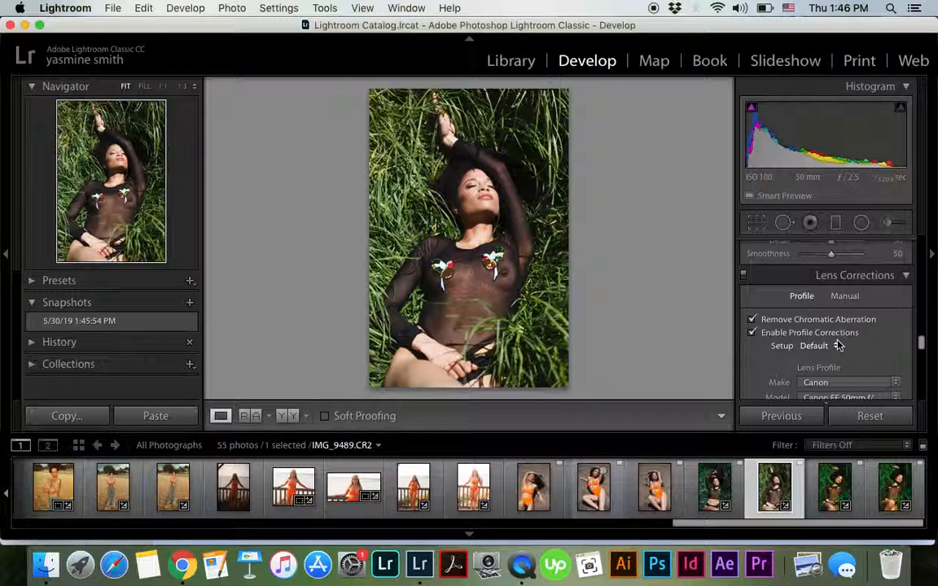
# Create a second snapshot of the edited photo under its default name and copy its develop settings with the preselected options
pyautogui.scroll(-5, 789, 360)
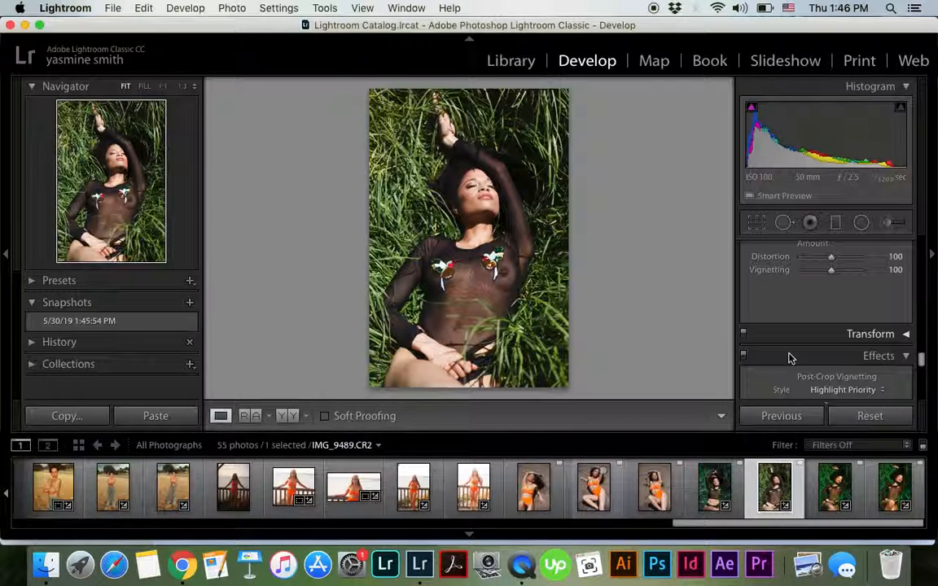
pyautogui.scroll(3, 789, 359)
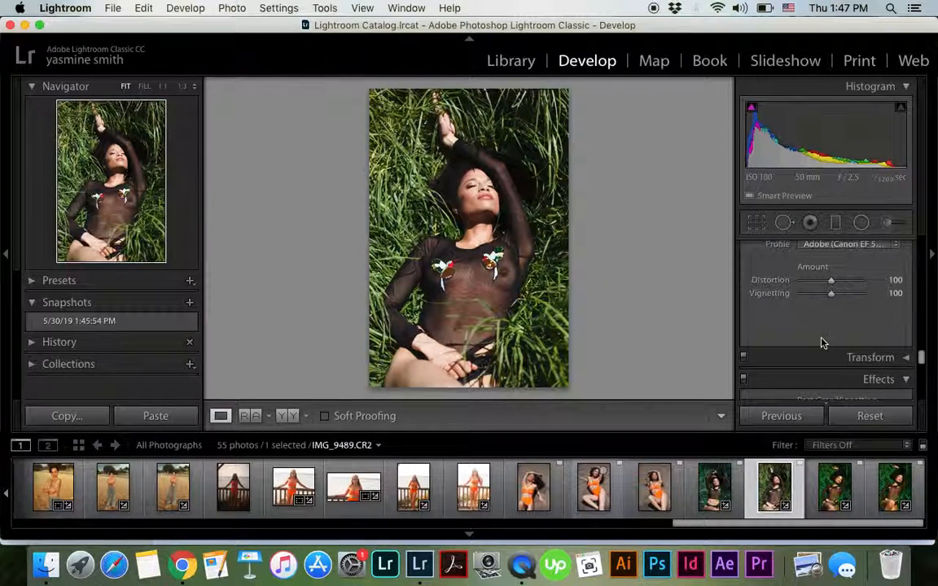
pyautogui.scroll(2, 817, 328)
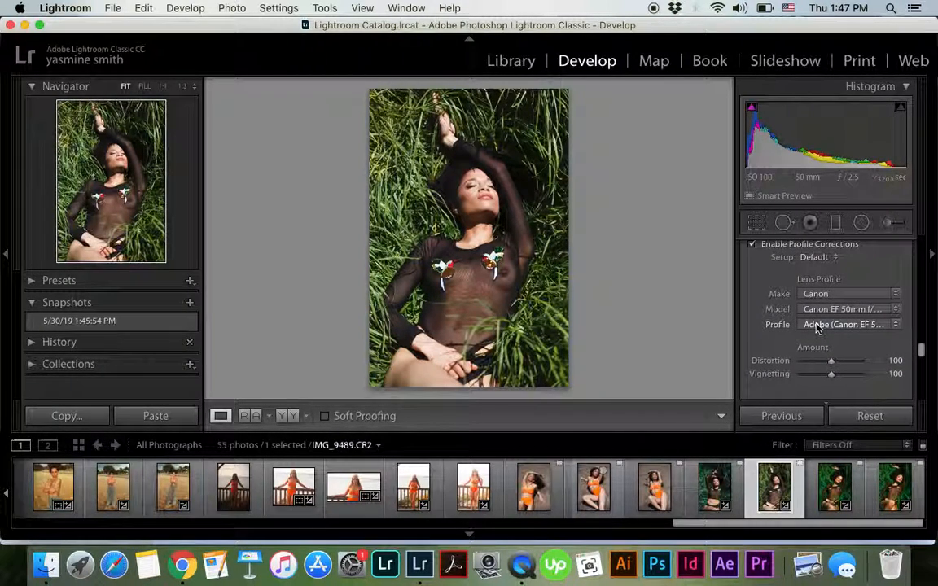
pyautogui.click(189, 303)
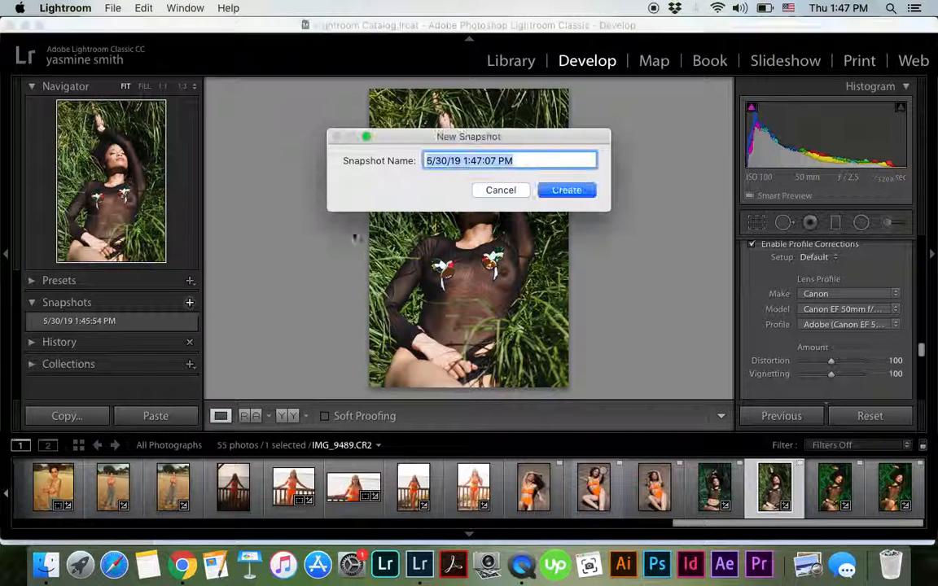
pyautogui.click(557, 193)
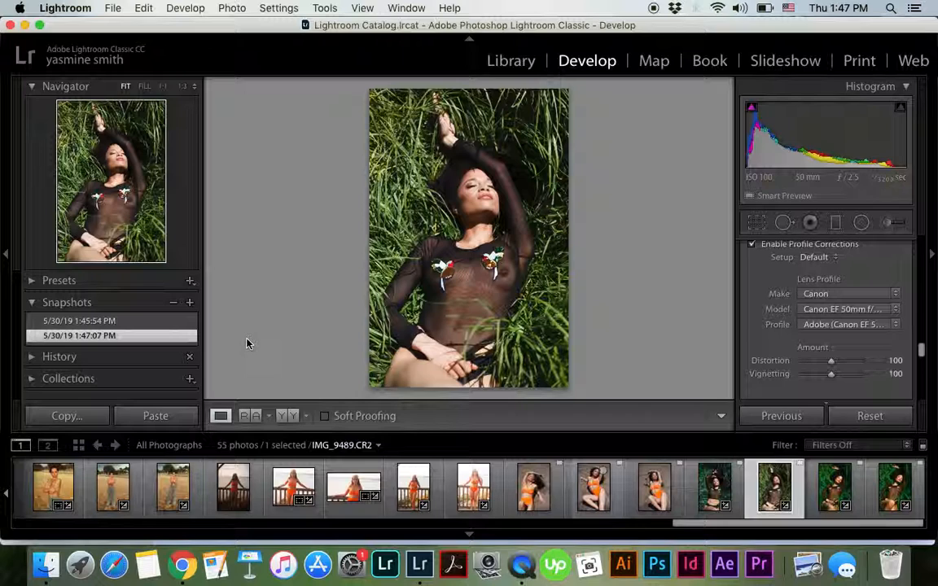
pyautogui.click(54, 419)
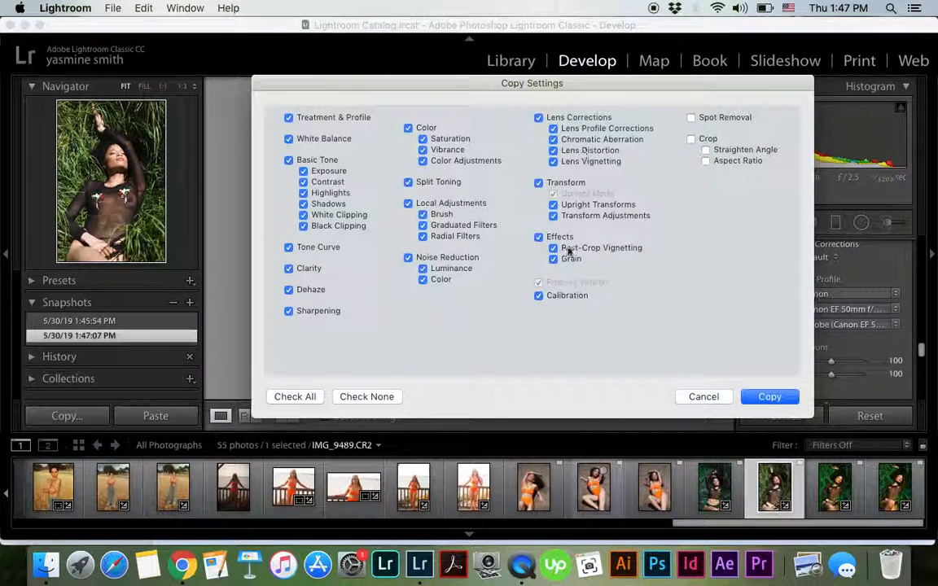
pyautogui.click(768, 398)
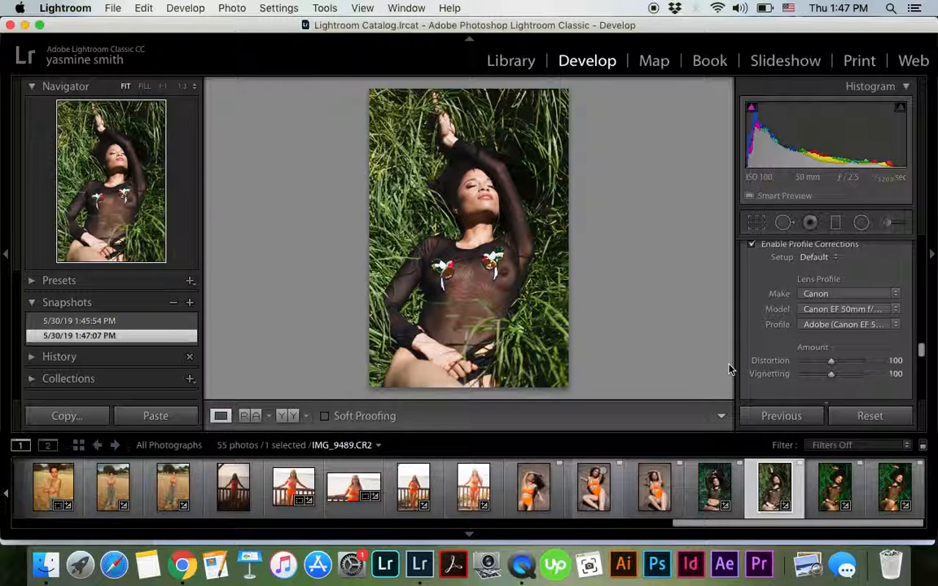
# Lower the photo's exposure to -0.35 in the basic tone adjustments
pyautogui.scroll(1, 773, 321)
pyautogui.scroll(-5, 772, 321)
pyautogui.scroll(20, 772, 321)
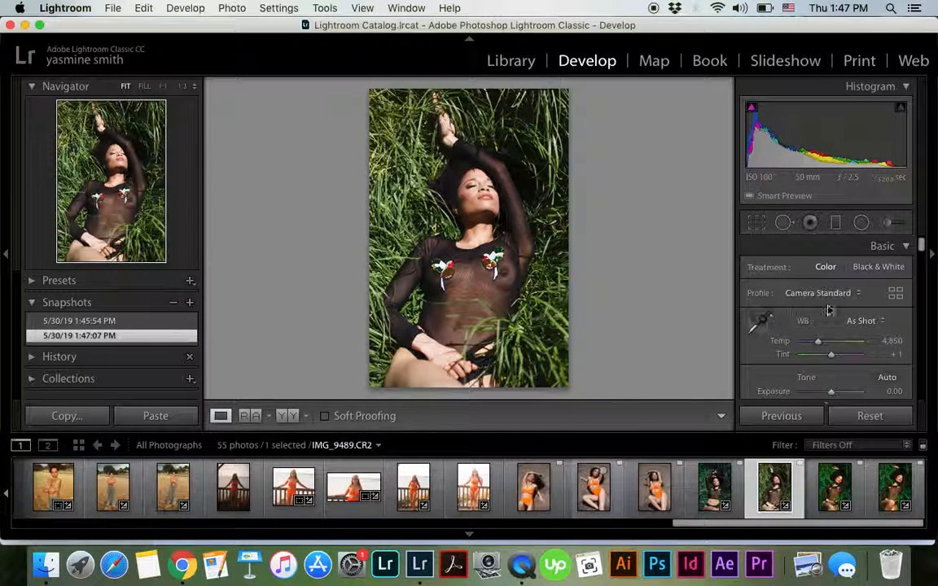
pyautogui.scroll(-2, 839, 316)
pyautogui.scroll(-1, 839, 316)
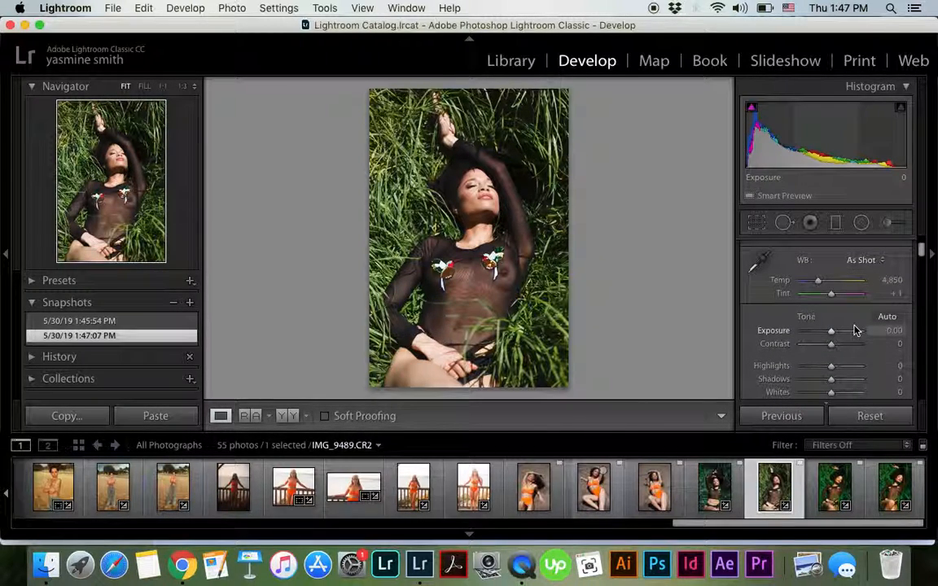
pyautogui.scroll(-2, 841, 337)
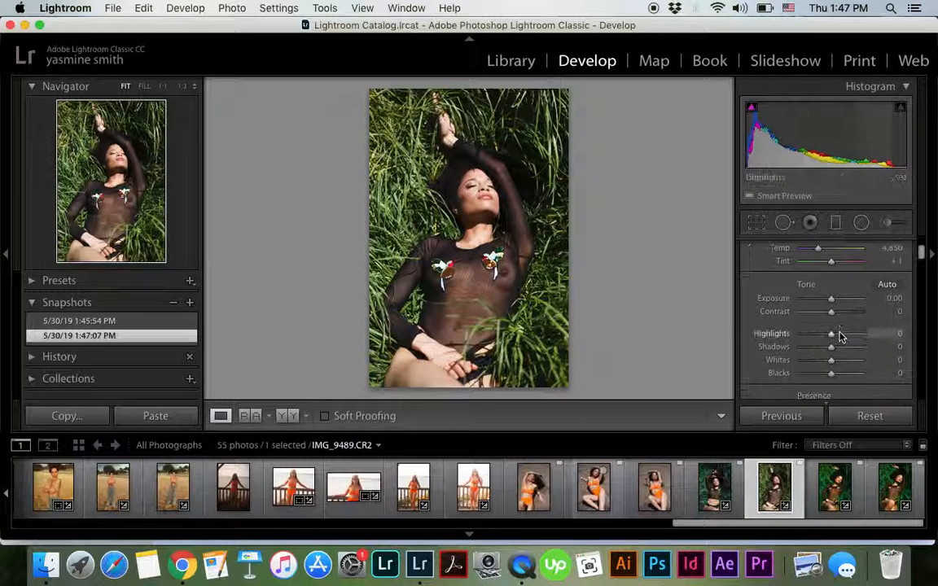
pyautogui.moveTo(832, 303); pyautogui.dragTo(829, 303)
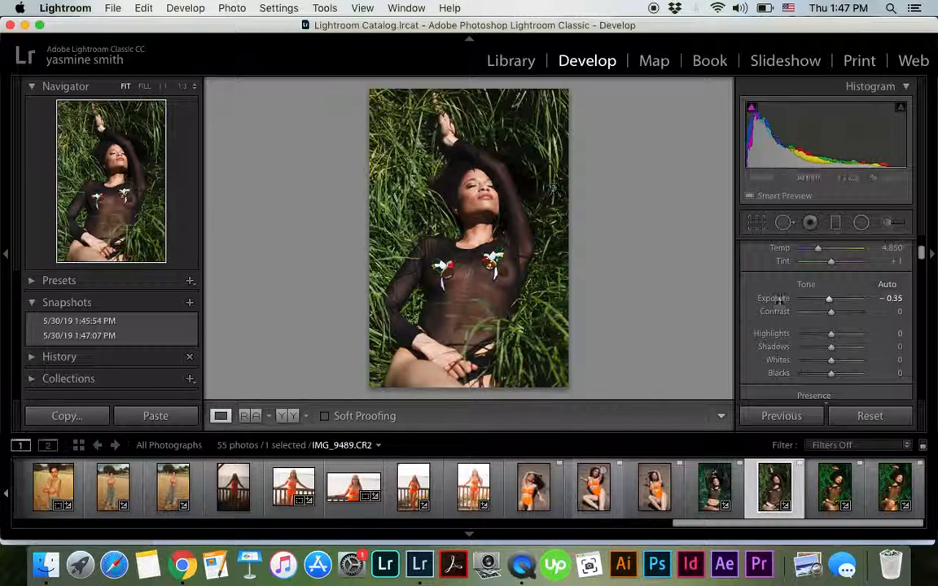
# Set the photo's contrast to +19, highlights to +8 and shadows to -9
pyautogui.scroll(-2, 838, 317)
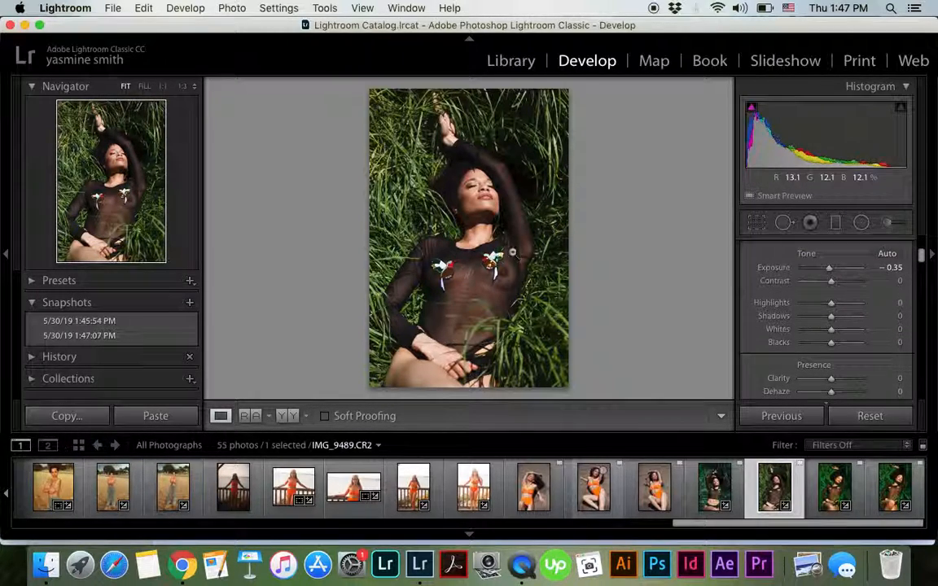
pyautogui.moveTo(832, 285); pyautogui.dragTo(835, 286)
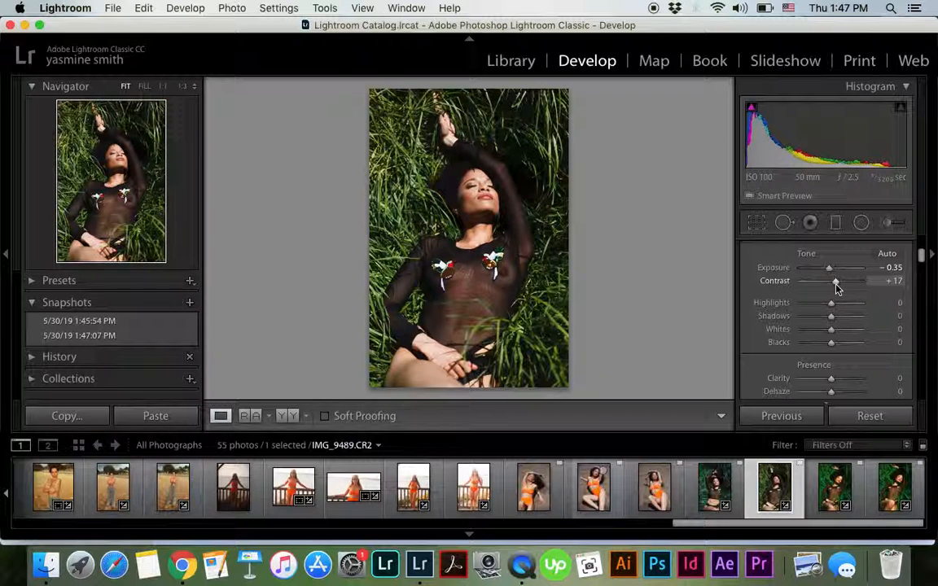
pyautogui.moveTo(834, 305); pyautogui.dragTo(834, 305)
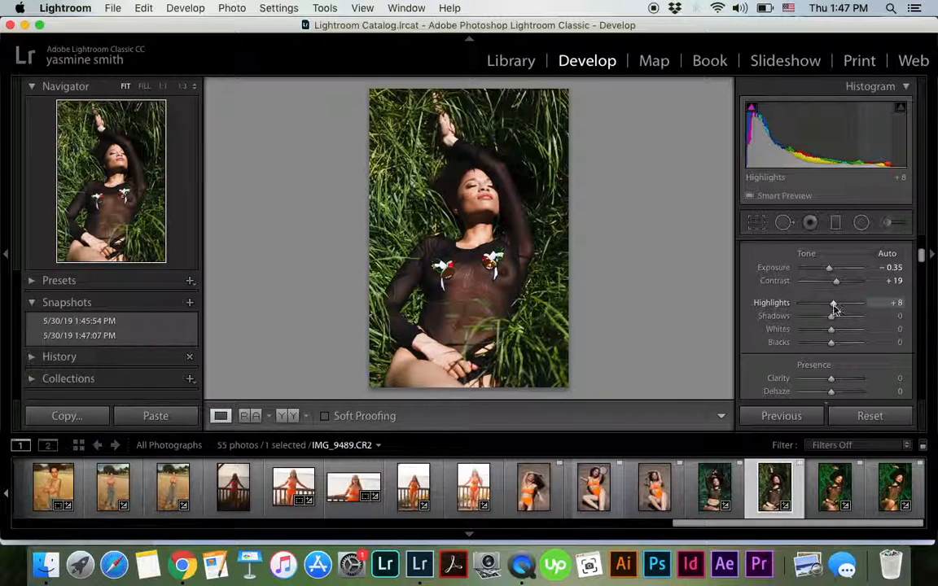
pyautogui.moveTo(832, 320); pyautogui.dragTo(829, 322)
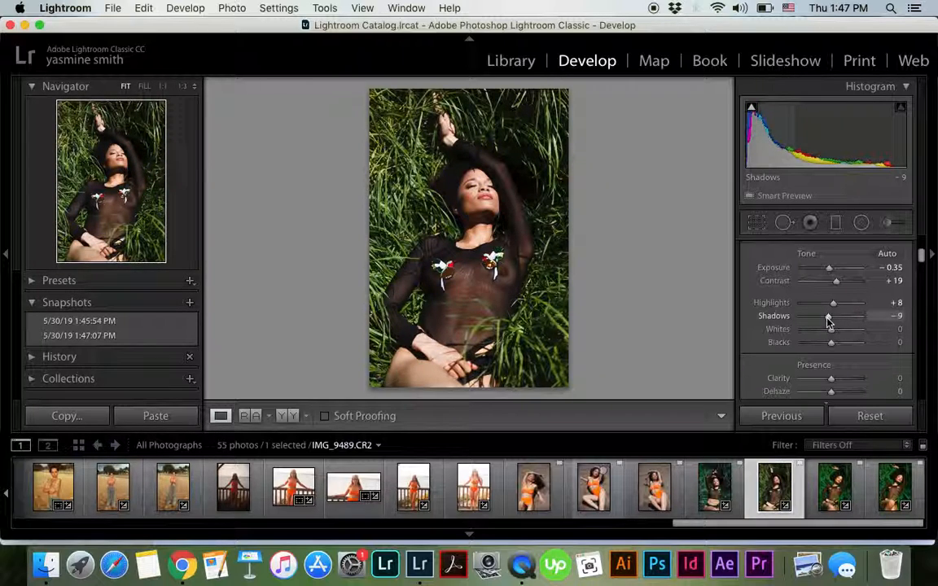
# Set the photo's whites to +11 and blacks to -1 in the basic tone adjustments
pyautogui.scroll(-2, 831, 324)
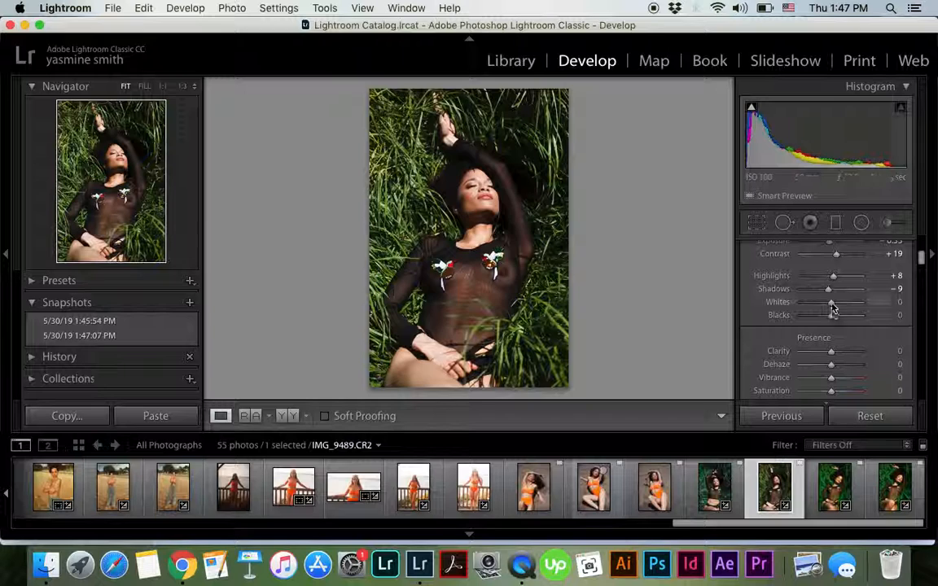
pyautogui.moveTo(835, 311); pyautogui.dragTo(834, 313)
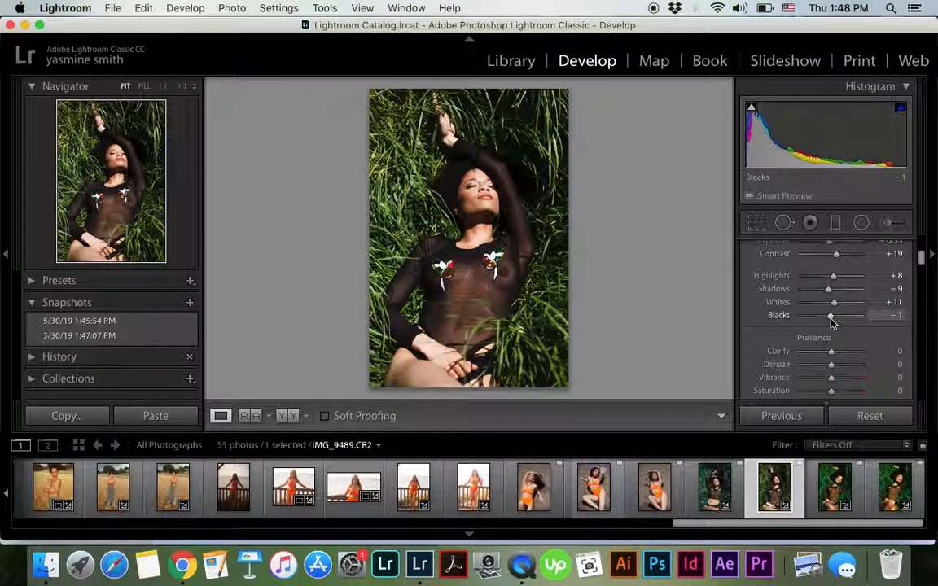
pyautogui.scroll(-2, 847, 341)
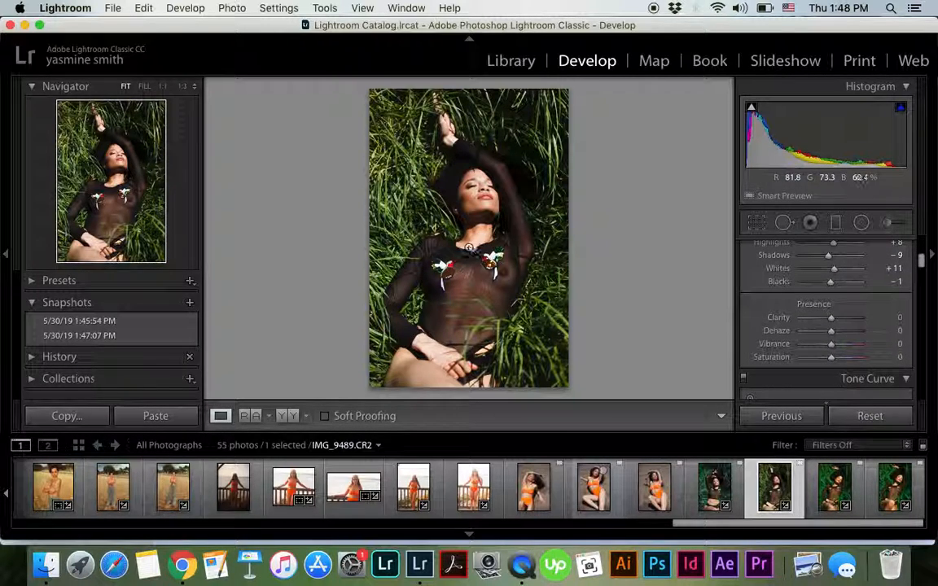
# Create a third snapshot under its default name and compare it with the second snapshot
pyautogui.click(190, 302)
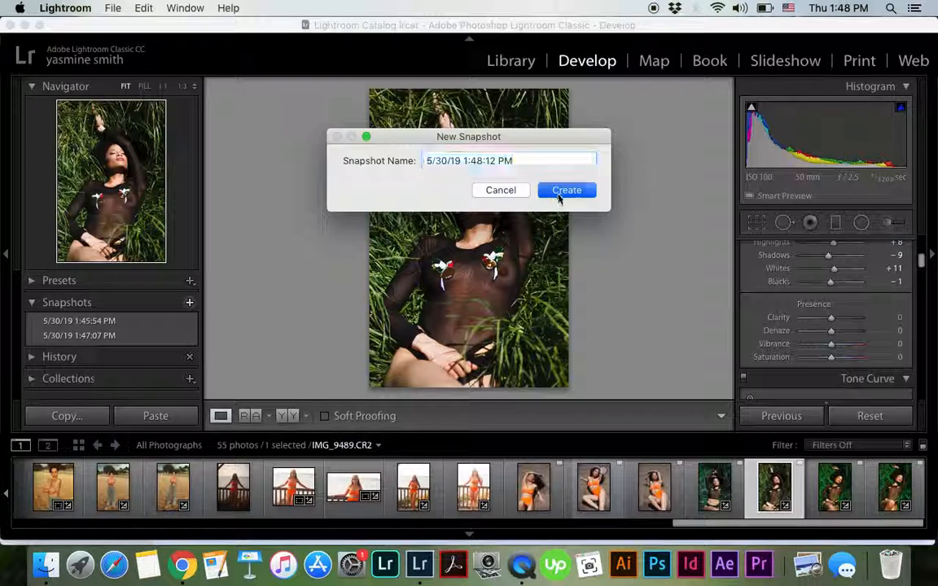
pyautogui.click(562, 190)
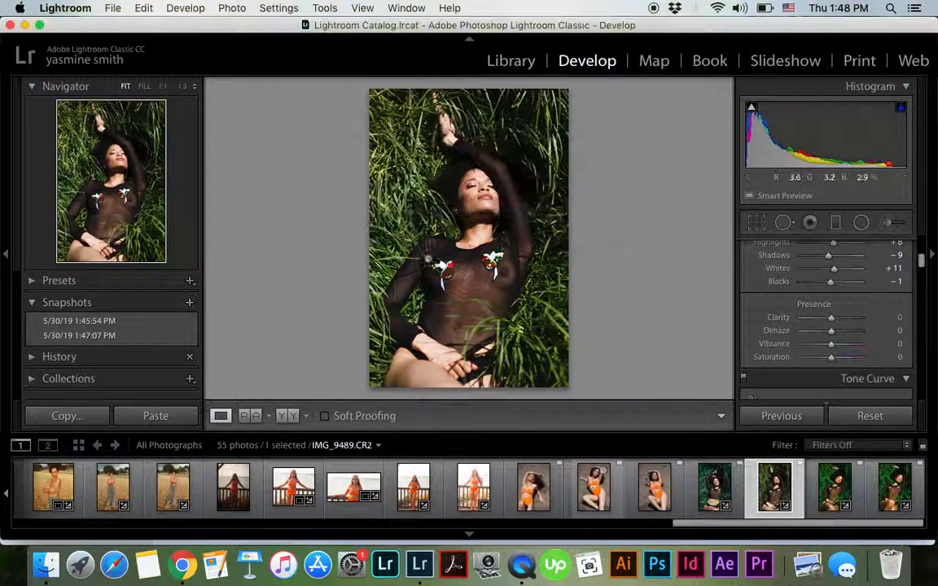
pyautogui.click(156, 340)
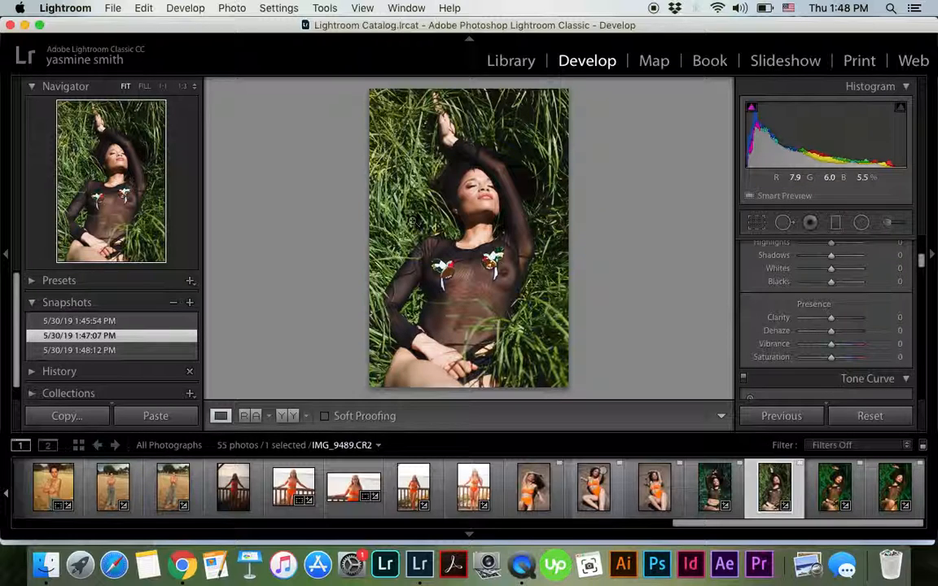
pyautogui.click(161, 351)
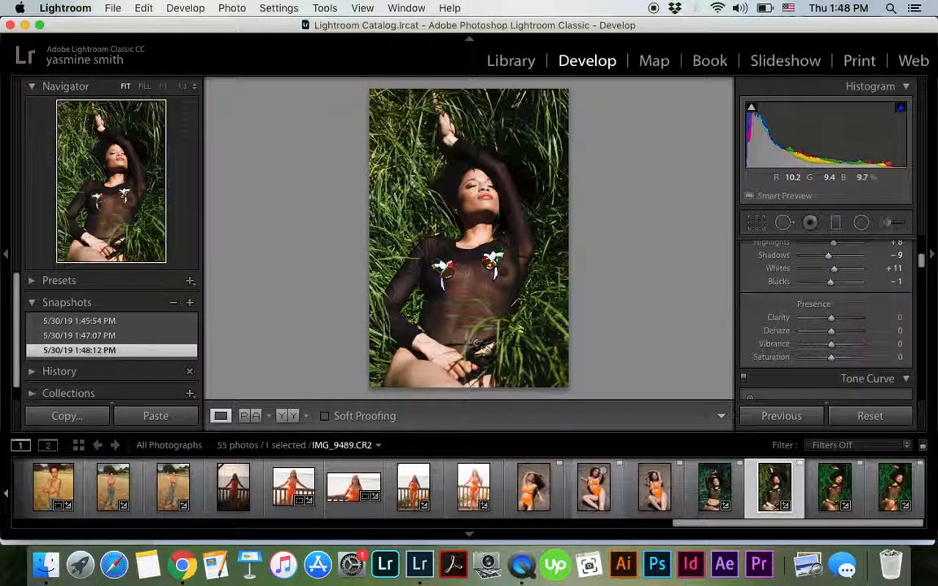
# Raise the luminance of the photo's green color range to +63
pyautogui.scroll(-2, 839, 313)
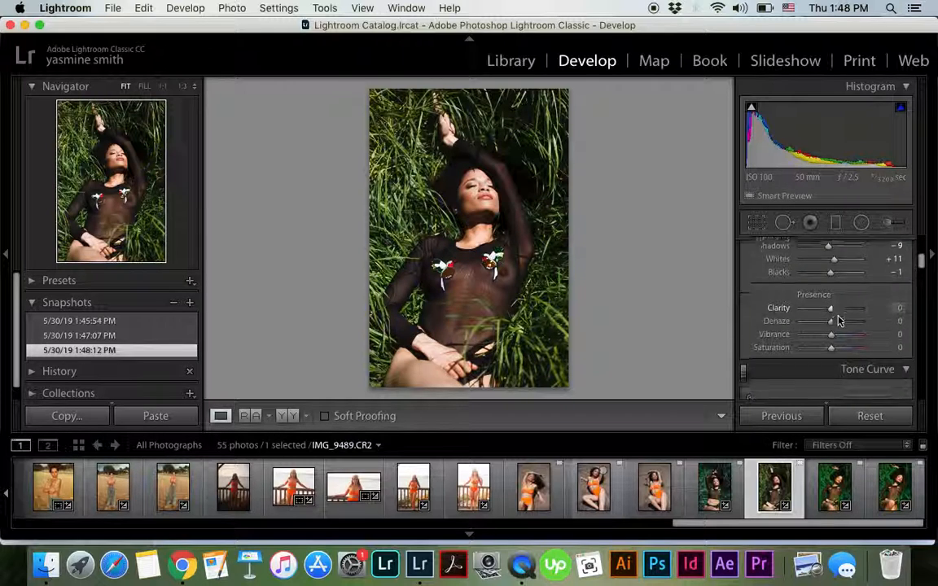
pyautogui.scroll(-2, 833, 296)
pyautogui.scroll(1, 833, 296)
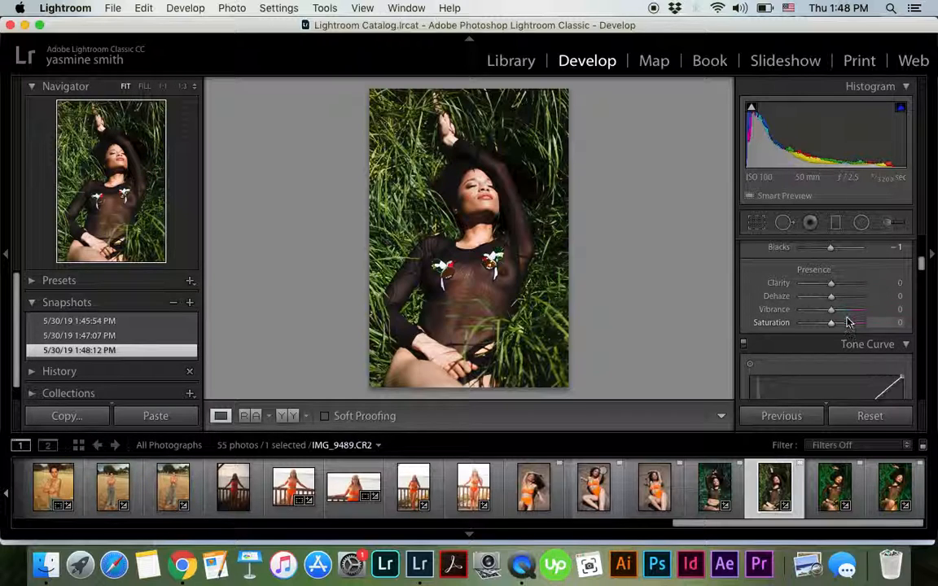
pyautogui.scroll(-5, 847, 318)
pyautogui.scroll(-5, 848, 319)
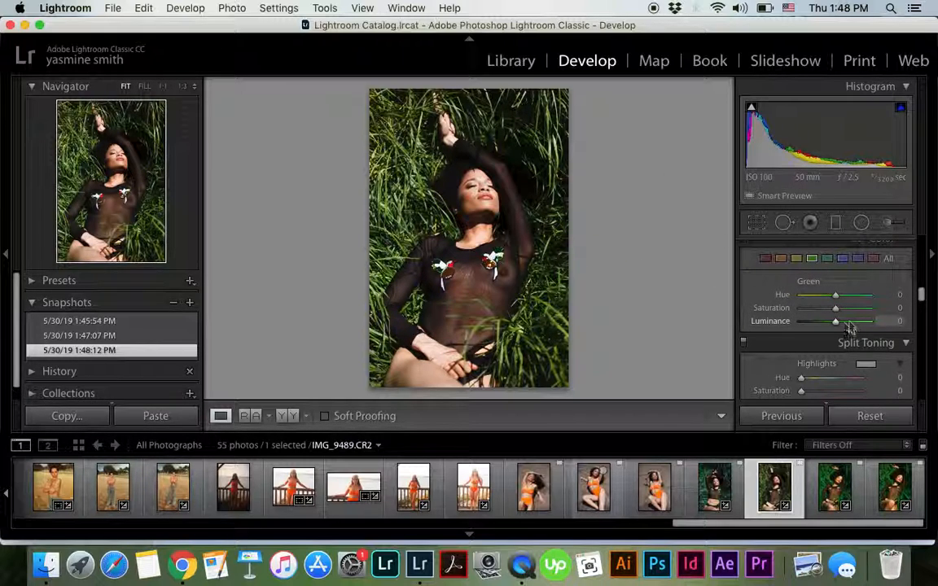
pyautogui.moveTo(835, 323); pyautogui.dragTo(856, 329)
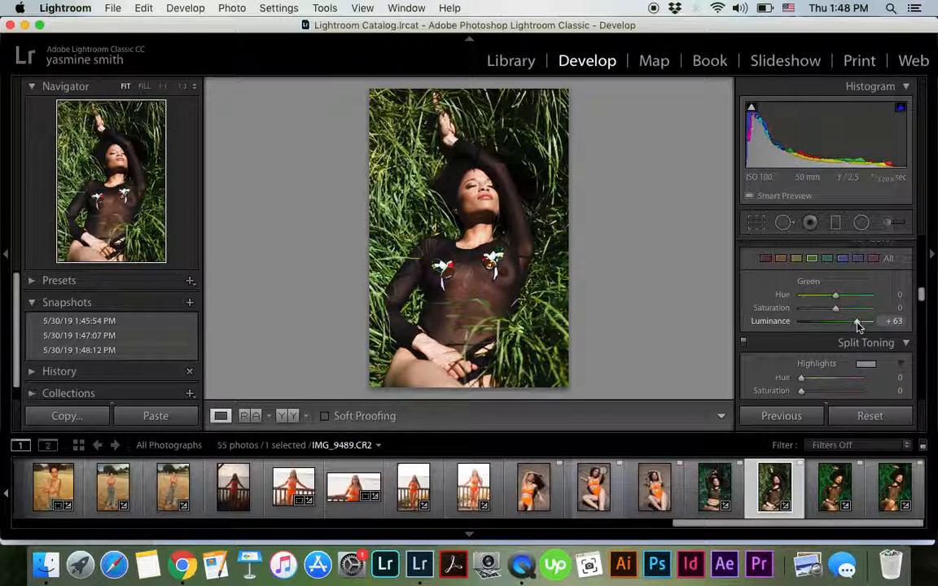
pyautogui.moveTo(828, 324); pyautogui.dragTo(857, 333)
# Set the green color range's saturation to +35 and its hue to +12
pyautogui.moveTo(857, 333); pyautogui.dragTo(803, 319)
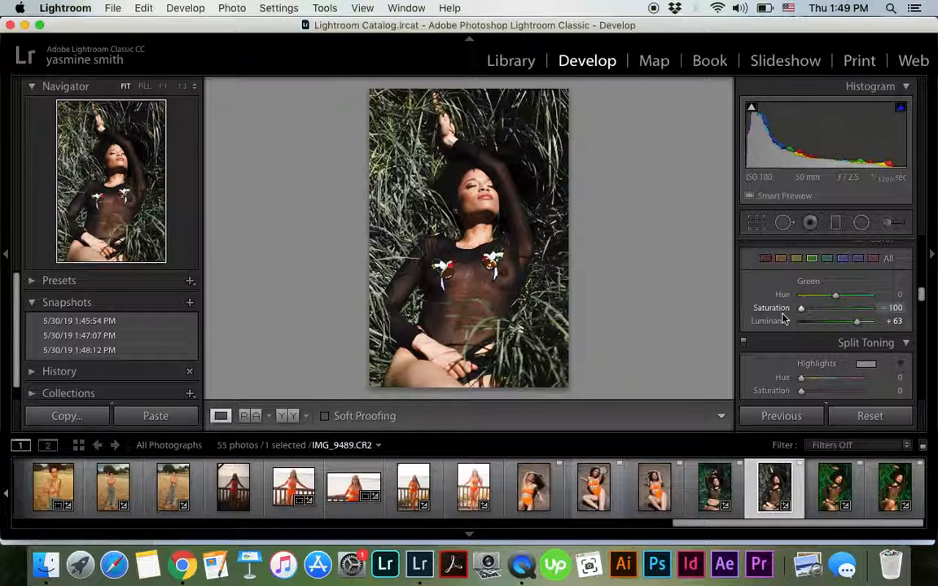
pyautogui.moveTo(815, 316); pyautogui.dragTo(848, 313)
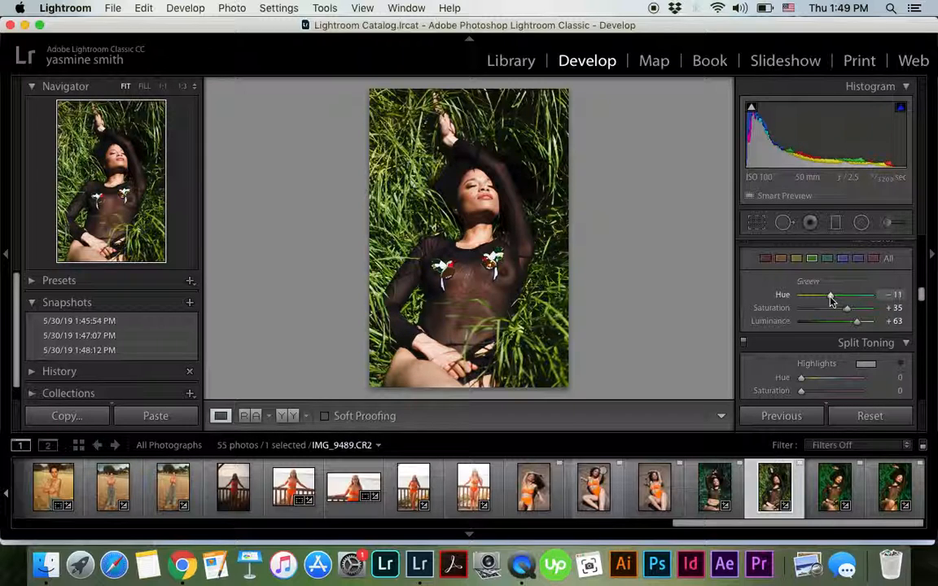
pyautogui.moveTo(848, 300)
pyautogui.mouseDown()
pyautogui.moveTo(855, 301)
pyautogui.moveTo(843, 303)
pyautogui.mouseUp()
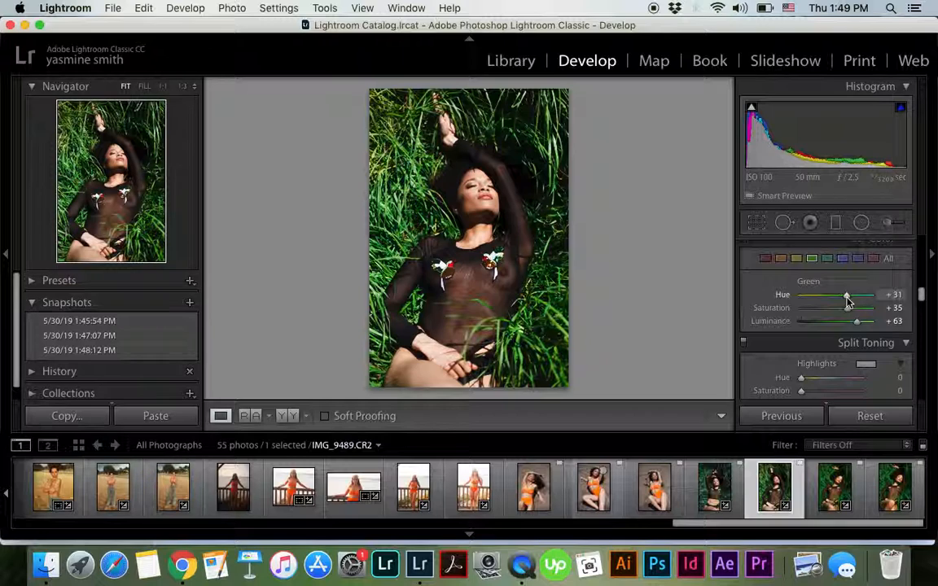
pyautogui.moveTo(832, 300); pyautogui.dragTo(841, 302)
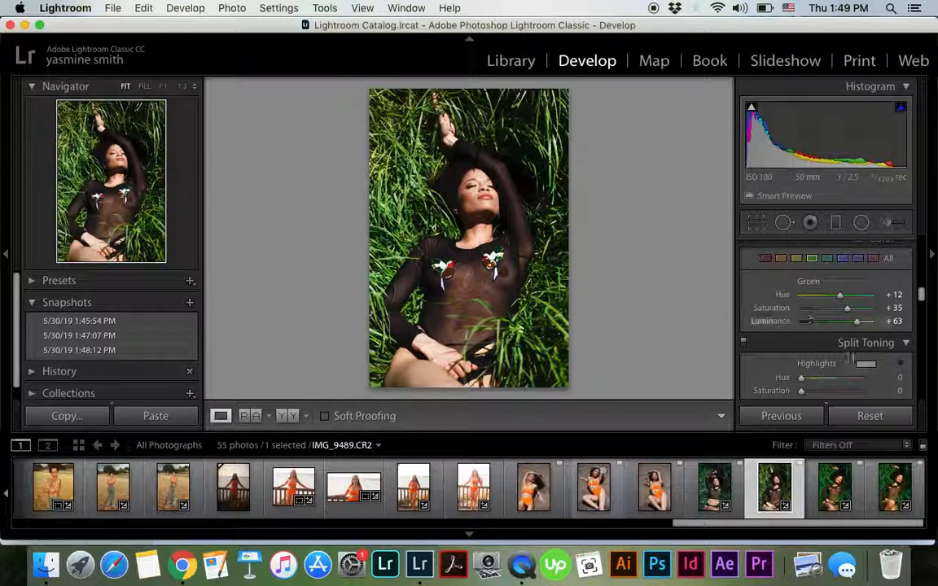
# Raise the yellow color range's luminance to +32 and increase its saturation
pyautogui.click(796, 259)
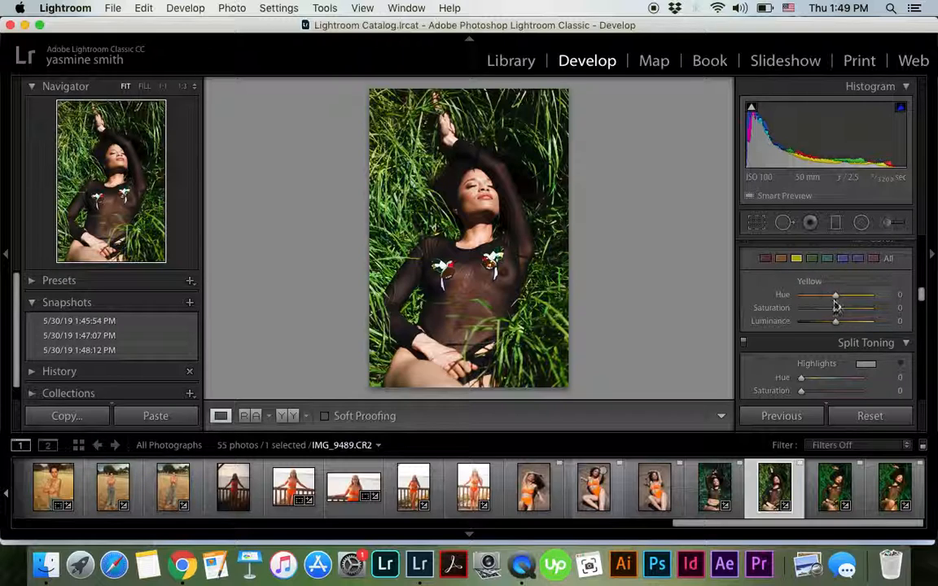
pyautogui.moveTo(835, 322)
pyautogui.mouseDown()
pyautogui.moveTo(865, 332)
pyautogui.moveTo(868, 322)
pyautogui.moveTo(847, 329)
pyautogui.moveTo(868, 338)
pyautogui.moveTo(846, 332)
pyautogui.mouseUp()
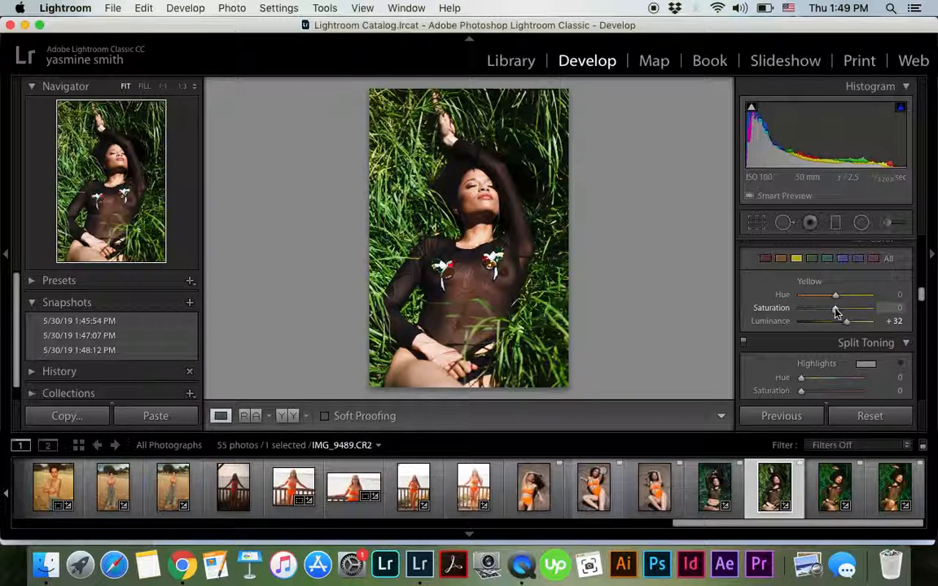
pyautogui.moveTo(847, 308)
pyautogui.mouseDown()
pyautogui.moveTo(860, 313)
pyautogui.moveTo(849, 322)
pyautogui.mouseUp()
# Try an orange luminance of -26 and reset the orange color range's adjustments
pyautogui.click(781, 259)
pyautogui.moveTo(833, 325)
pyautogui.mouseDown()
pyautogui.moveTo(819, 329)
pyautogui.moveTo(847, 328)
pyautogui.moveTo(827, 324)
pyautogui.mouseUp()
pyautogui.click(895, 321)
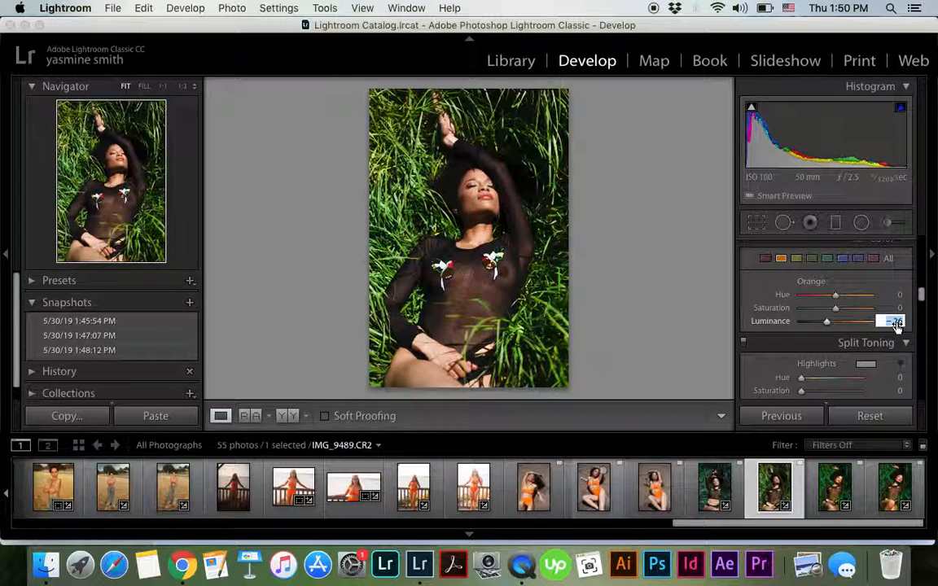
pyautogui.doubleClick(804, 283)
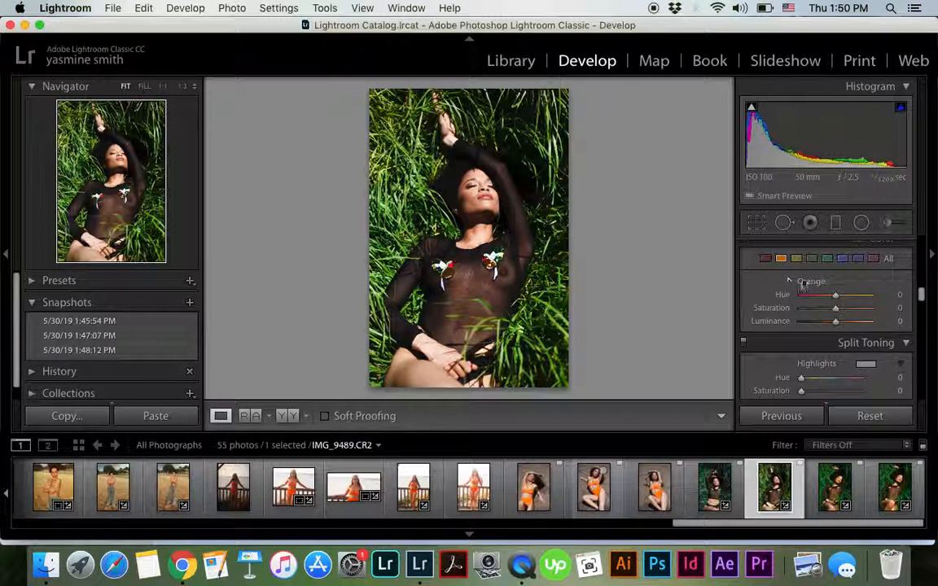
# Set the photo's sharpening amount to 54 and its luminance noise reduction to 27
pyautogui.scroll(-3, 802, 310)
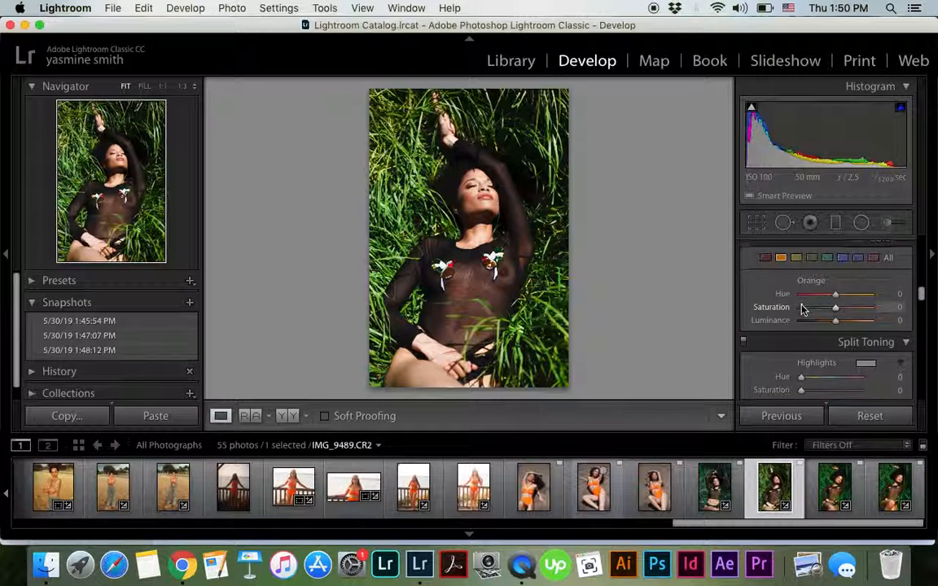
pyautogui.scroll(-8, 802, 310)
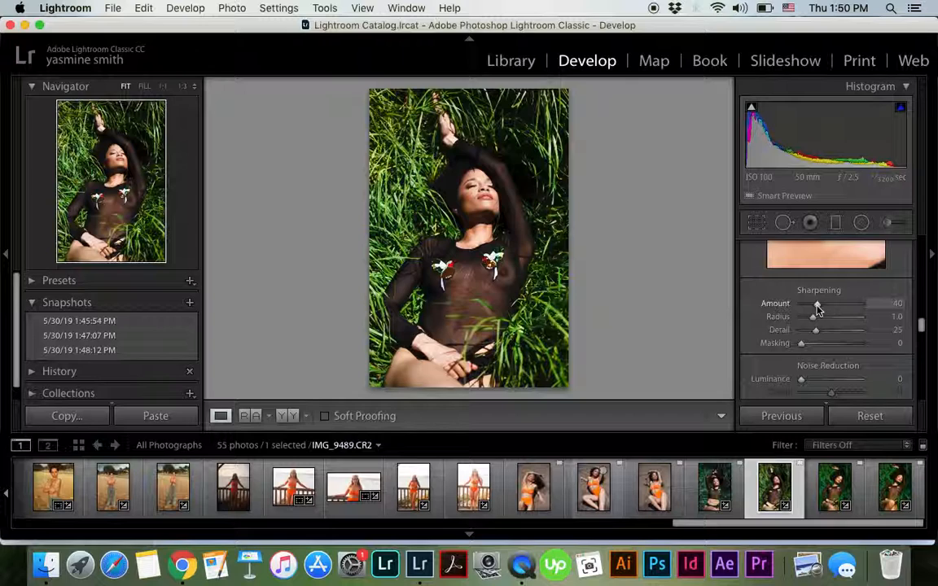
pyautogui.moveTo(819, 309); pyautogui.dragTo(825, 310)
pyautogui.moveTo(803, 382); pyautogui.dragTo(819, 385)
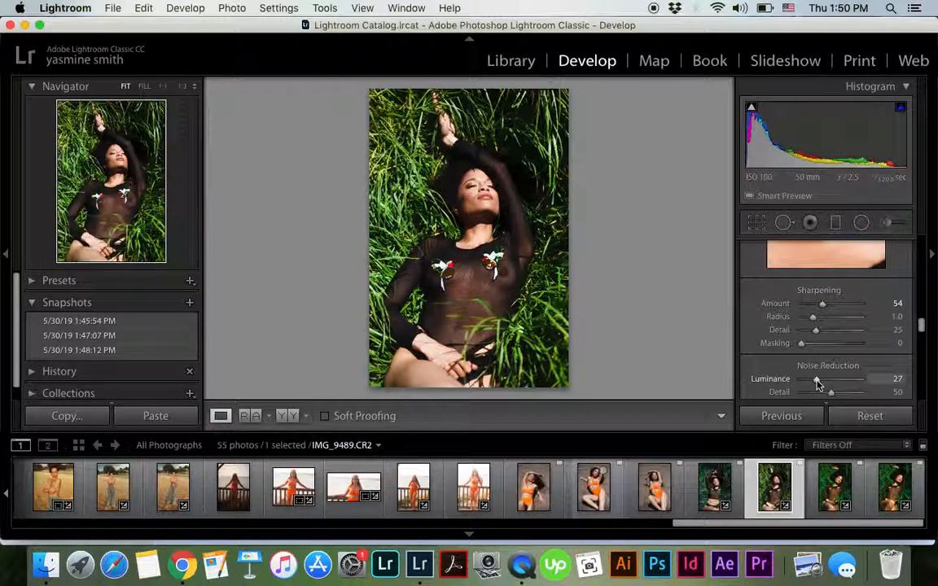
# Darken the photo's edges with a Highlight Priority post-crop vignette amount of -12
pyautogui.scroll(-10, 827, 299)
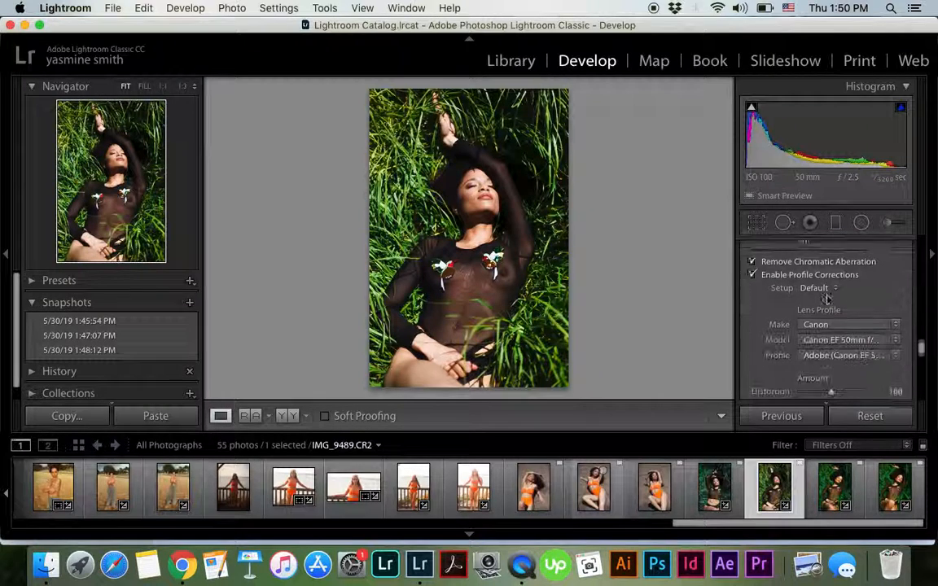
pyautogui.scroll(-1, 828, 300)
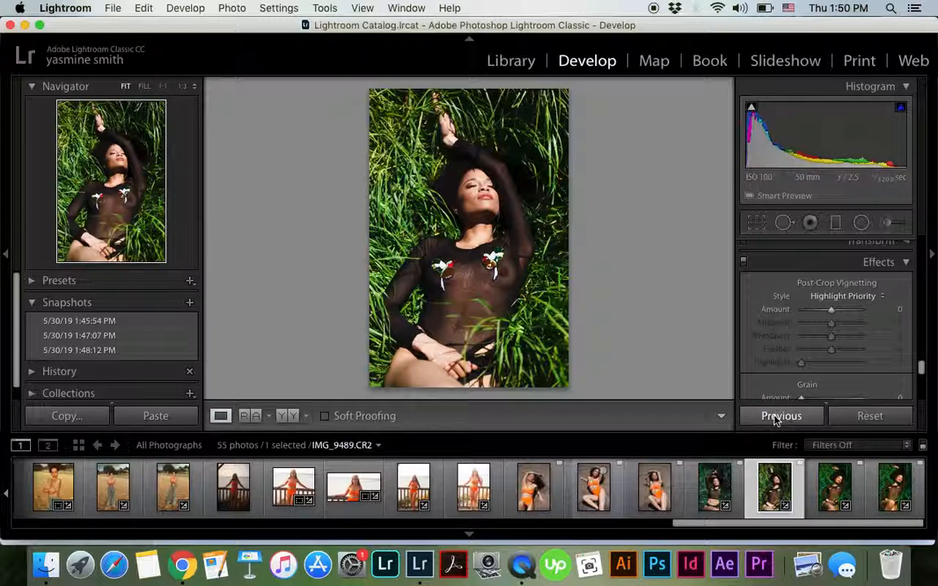
pyautogui.moveTo(831, 312); pyautogui.dragTo(828, 315)
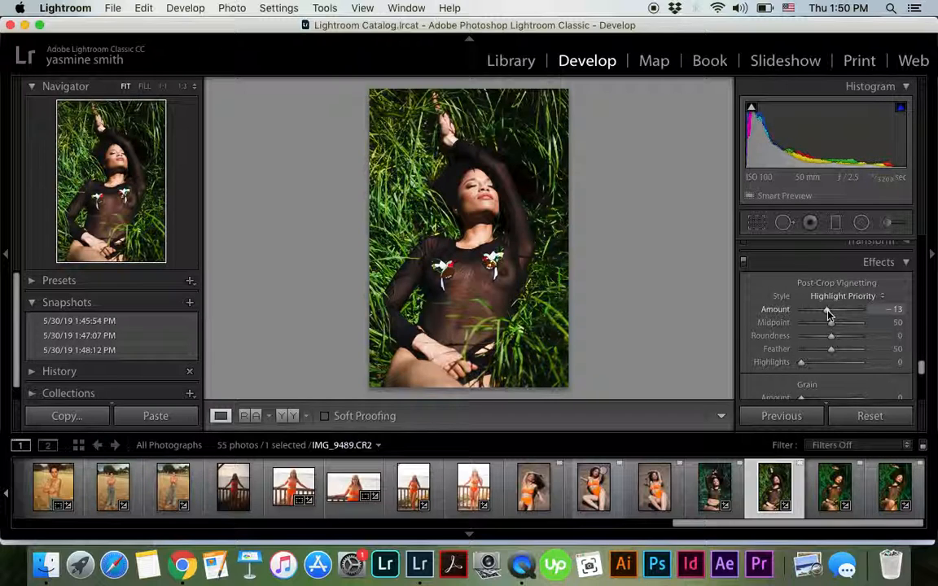
# Create a fourth snapshot under its default name and compare it with the third snapshot
pyautogui.click(190, 302)
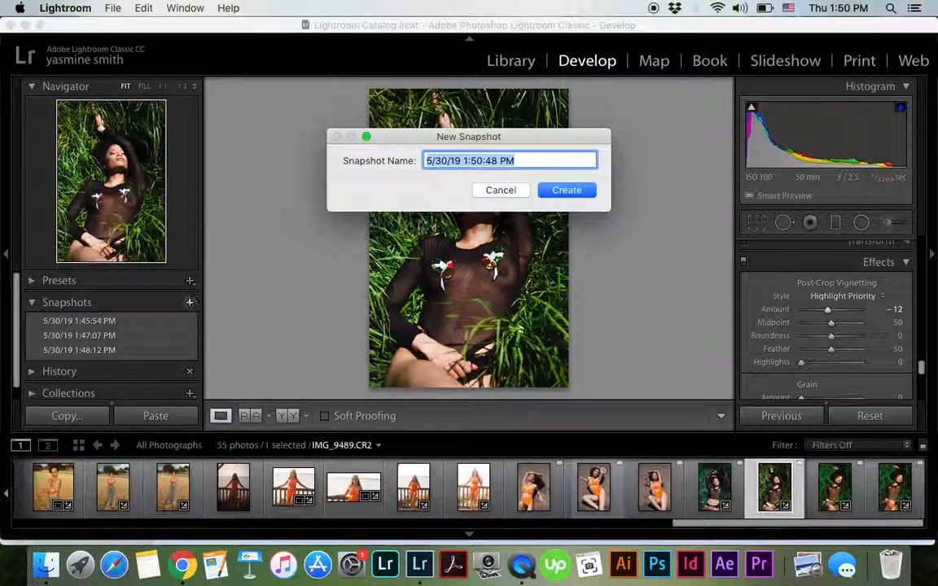
pyautogui.click(568, 190)
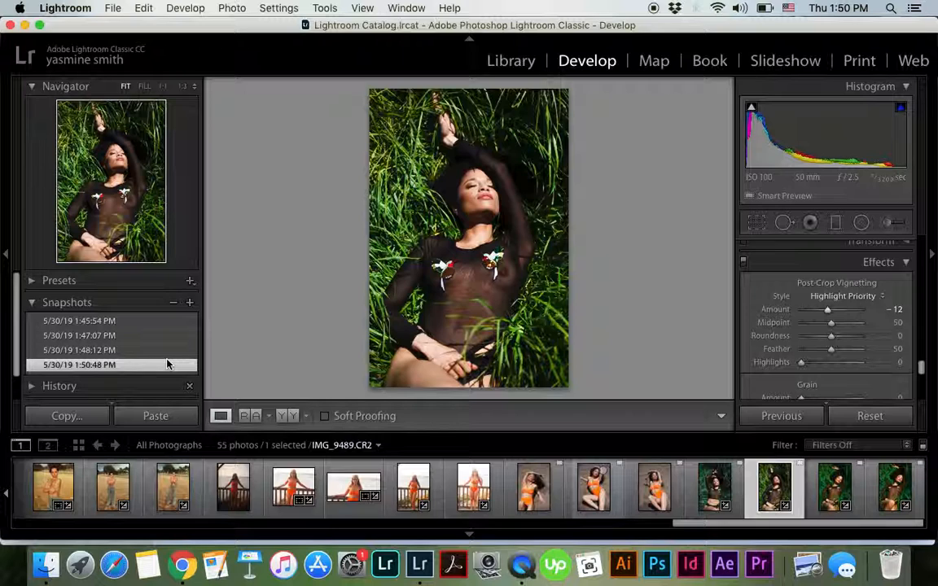
pyautogui.click(123, 350)
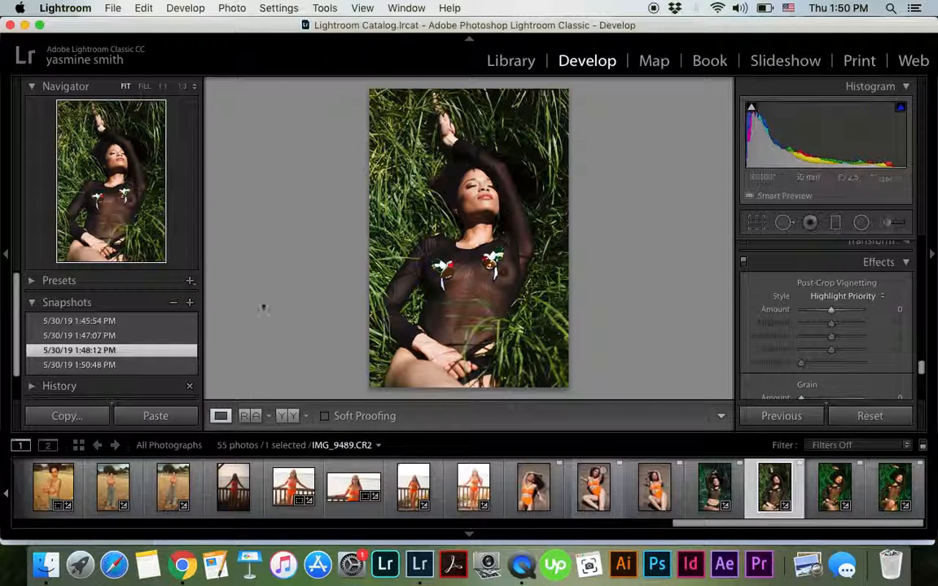
pyautogui.click(166, 365)
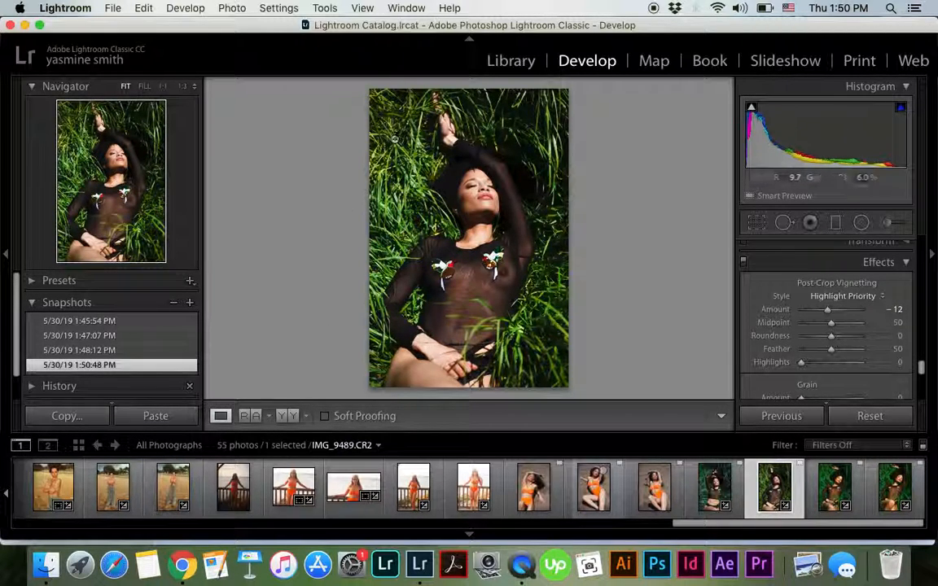
# Review the photo's develop settings from the grain and calibration adjustments back up to the basic tone adjustments
pyautogui.scroll(-3, 798, 356)
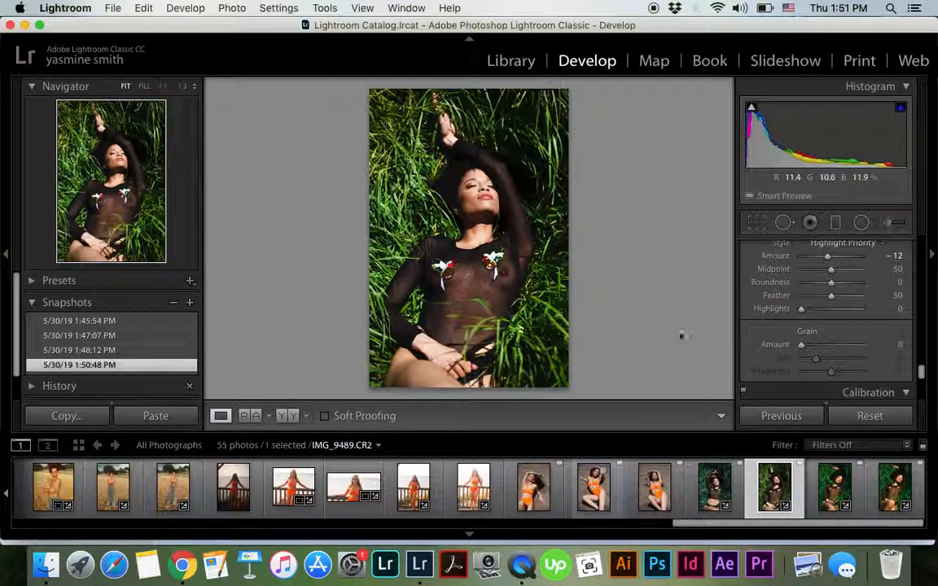
pyautogui.scroll(-10, 873, 353)
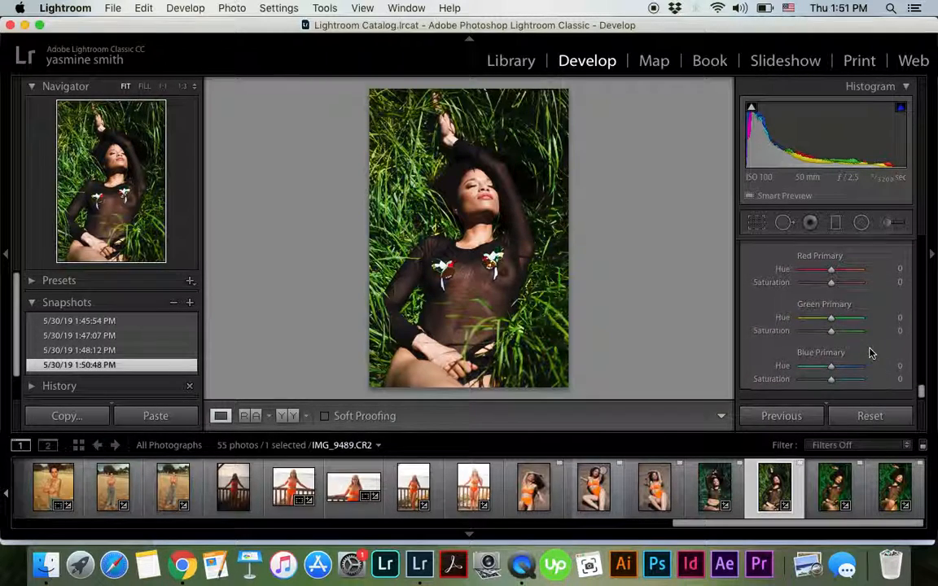
pyautogui.scroll(15, 871, 352)
pyautogui.scroll(6, 871, 350)
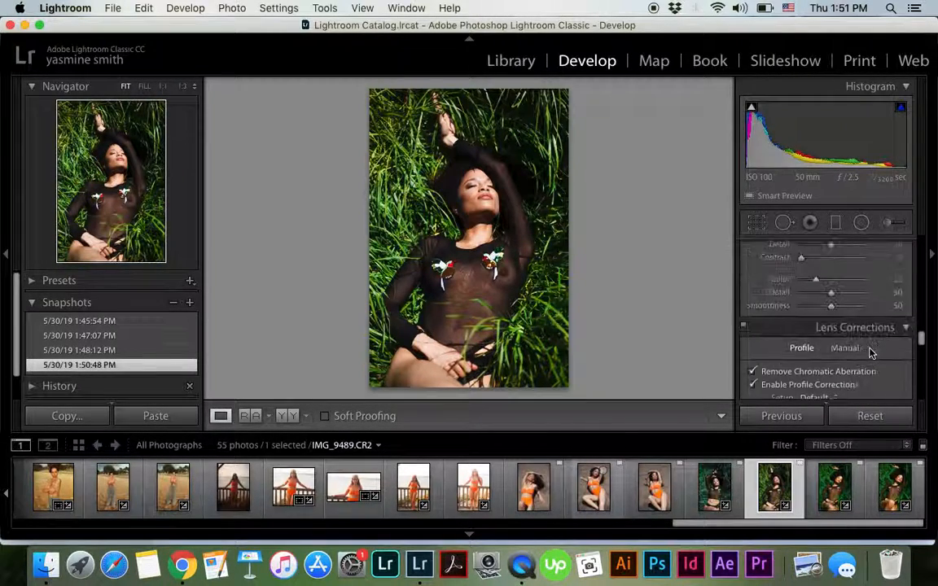
pyautogui.scroll(4, 872, 352)
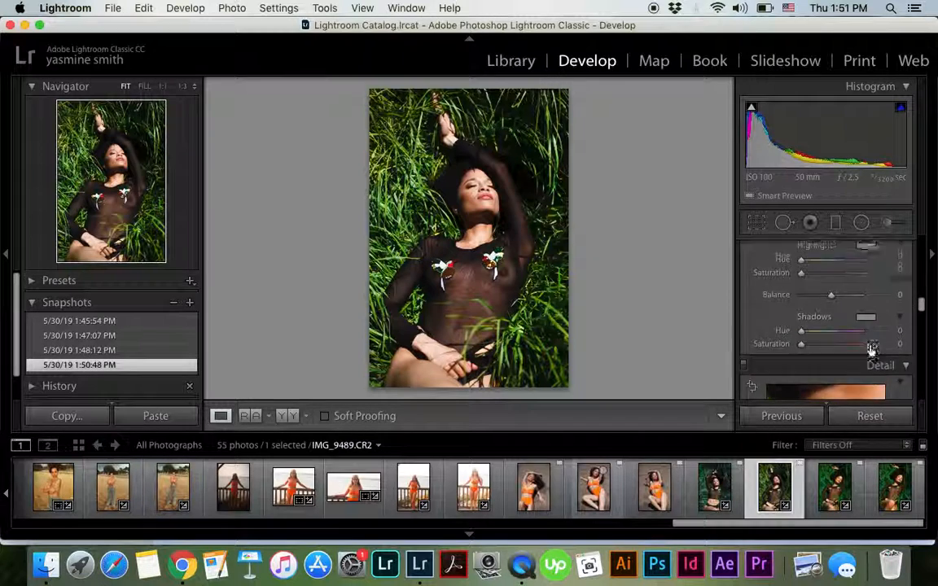
pyautogui.scroll(8, 871, 350)
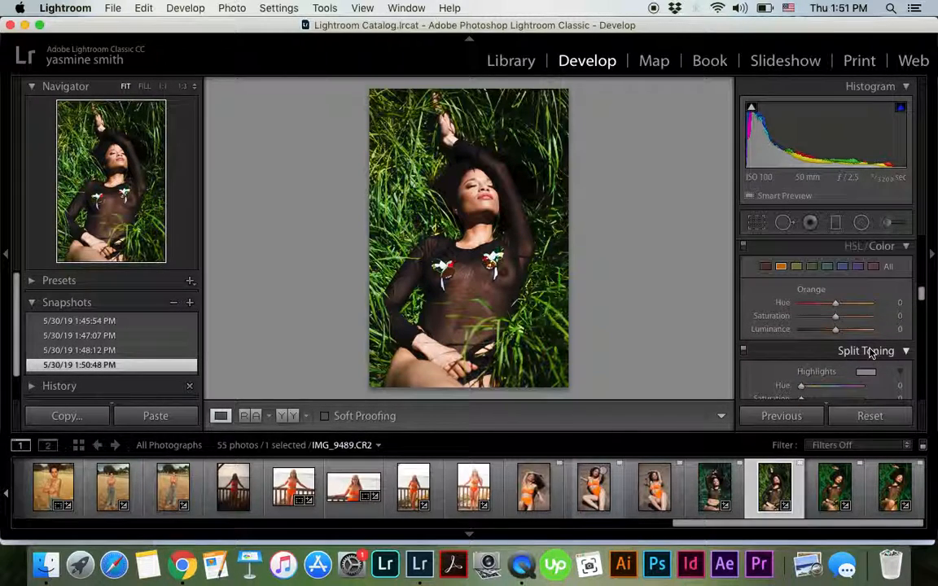
pyautogui.scroll(4, 871, 350)
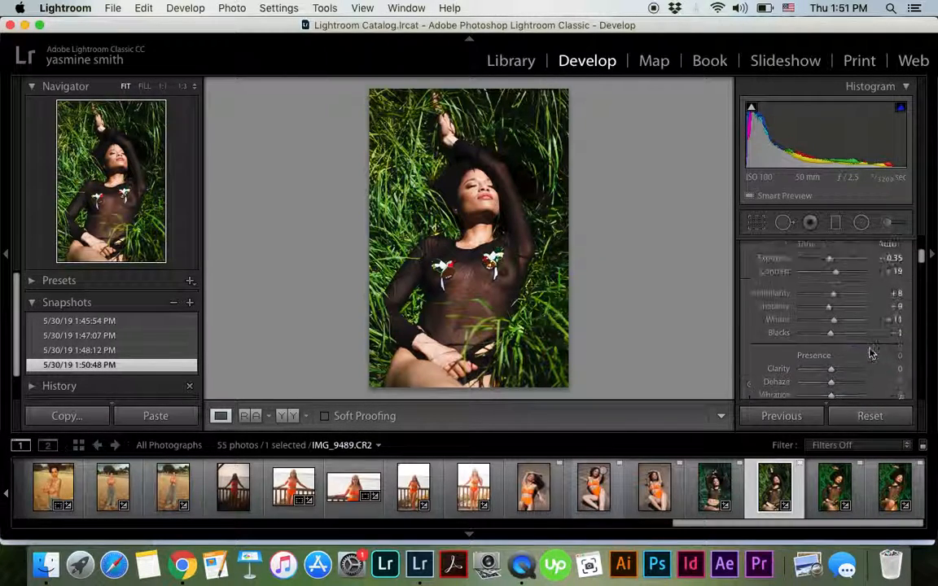
# Set the photo's clarity to +12 in the presence adjustments
pyautogui.scroll(-4, 870, 350)
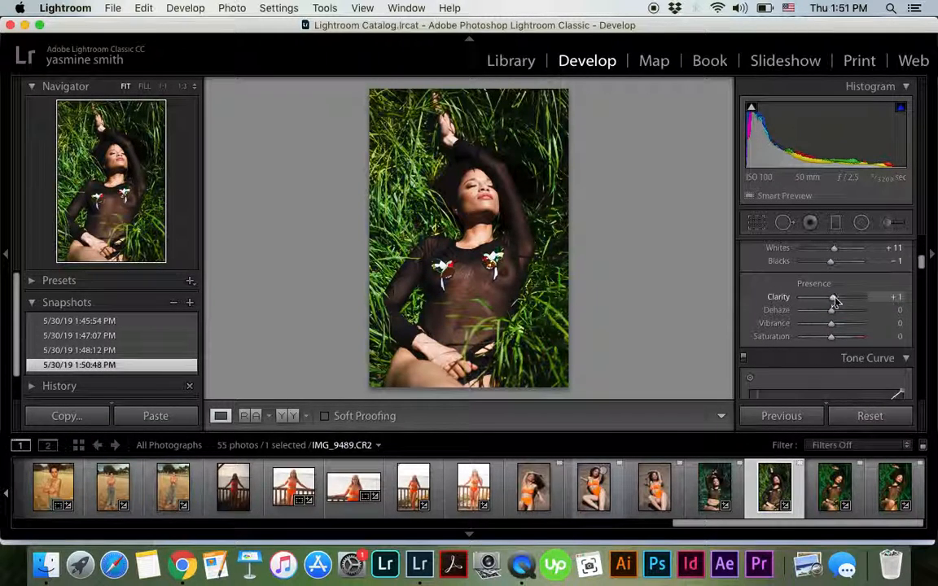
pyautogui.moveTo(835, 300)
pyautogui.mouseDown()
pyautogui.moveTo(848, 303)
pyautogui.moveTo(835, 302)
pyautogui.mouseUp()
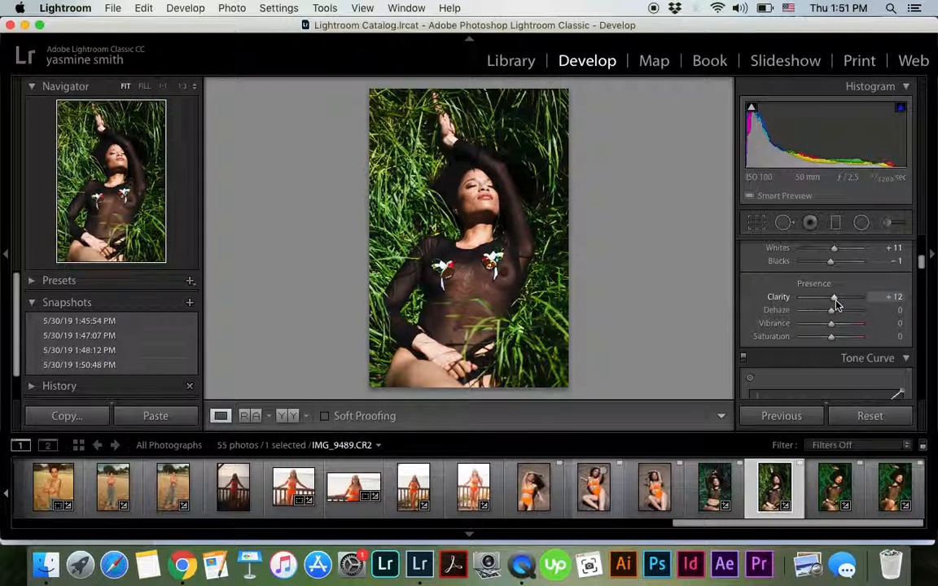
pyautogui.scroll(-10, 839, 359)
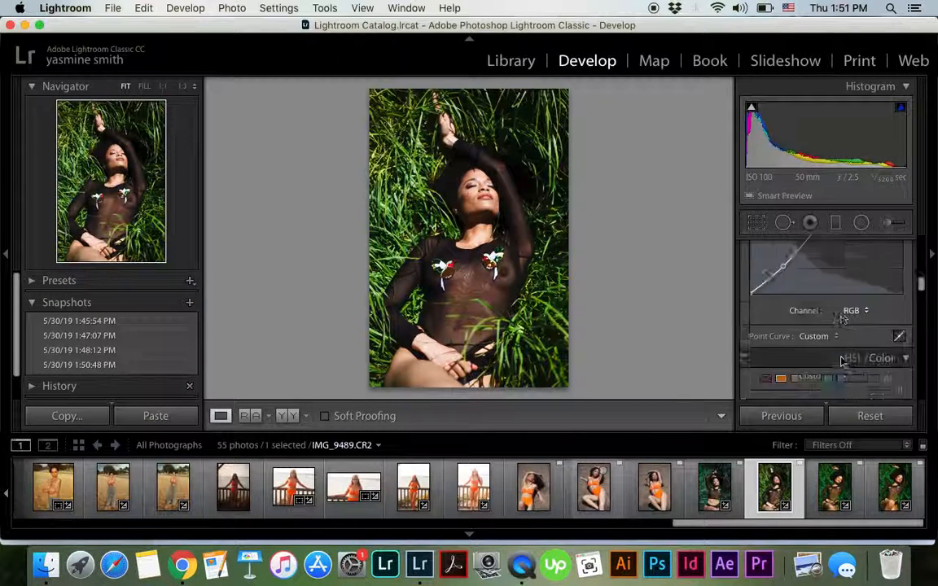
pyautogui.scroll(2, 844, 363)
pyautogui.scroll(-4, 839, 360)
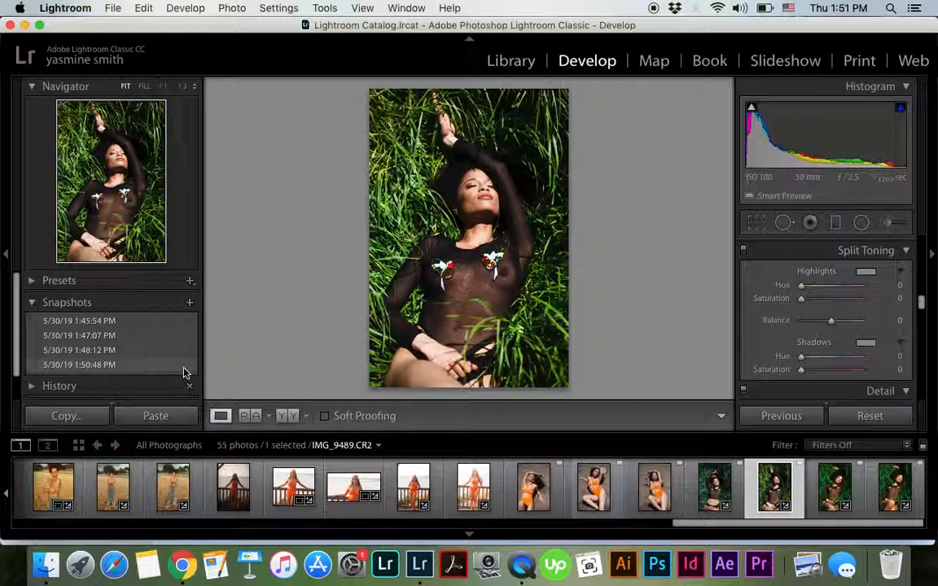
# Create a fifth snapshot under its default name and compare it with the fourth snapshot
pyautogui.click(189, 302)
pyautogui.click(571, 189)
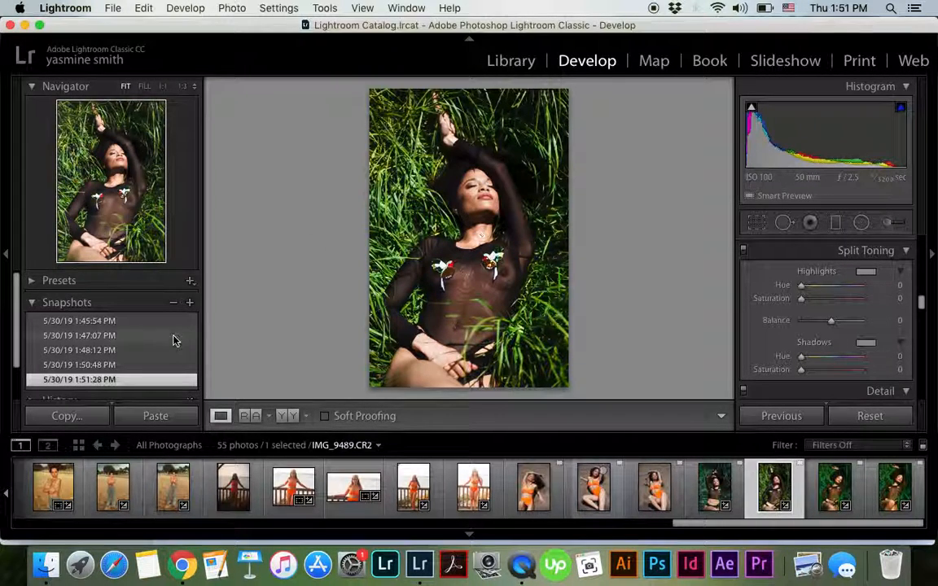
pyautogui.click(161, 365)
pyautogui.click(155, 381)
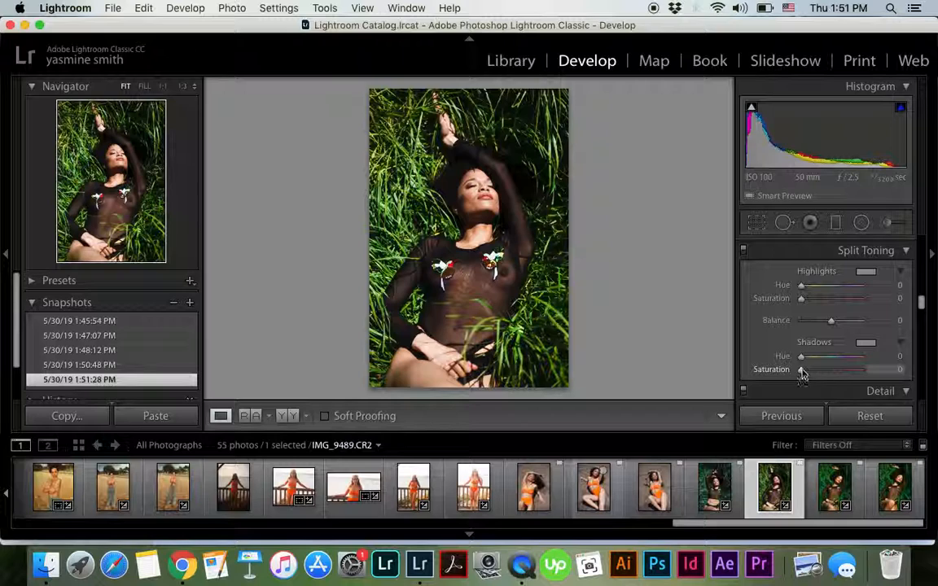
# Set the split toning shadows to saturation 8, trying other shadow hues before returning the hue to 0
pyautogui.moveTo(804, 375); pyautogui.dragTo(813, 376)
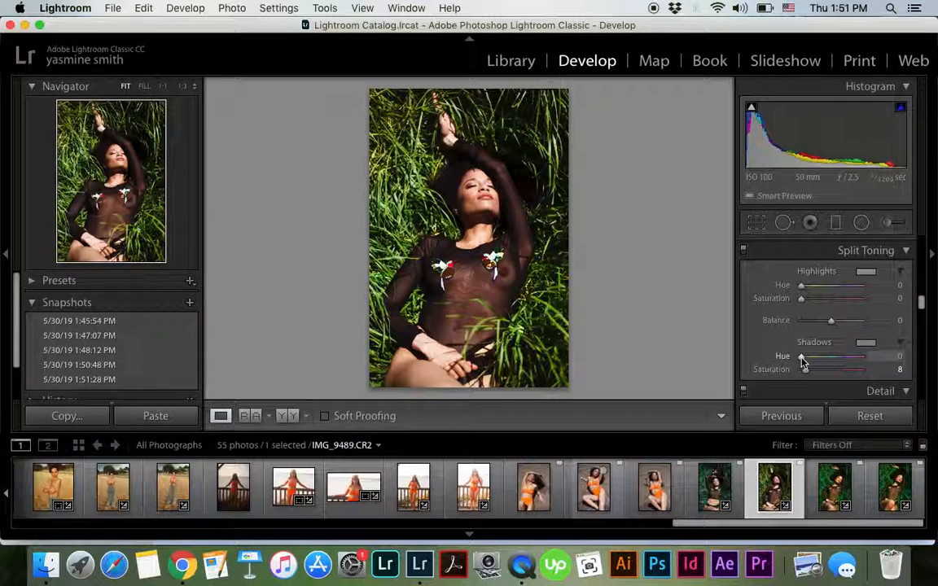
pyautogui.moveTo(804, 361); pyautogui.dragTo(866, 371)
pyautogui.moveTo(865, 372); pyautogui.dragTo(780, 373)
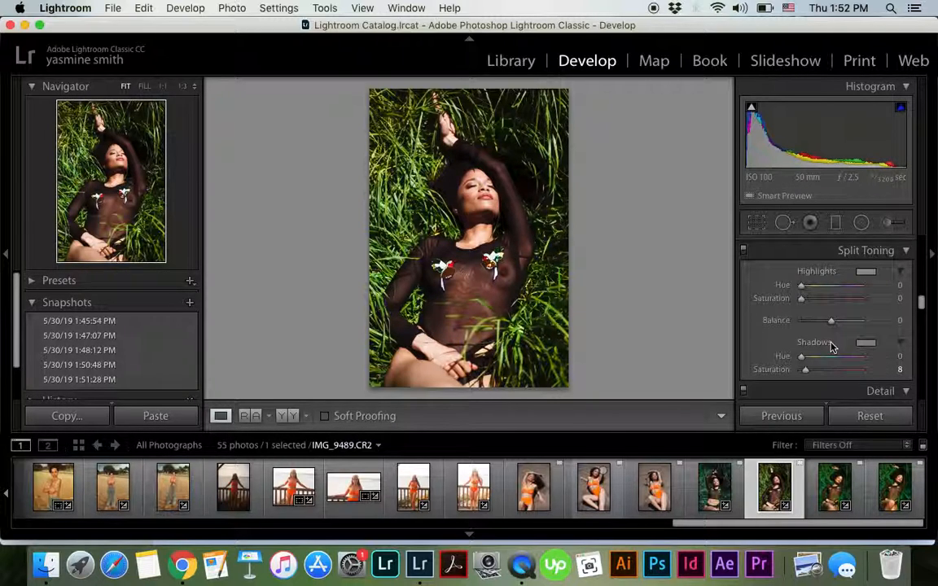
# Set the green color's HSL hue to +47 and its saturation to +47
pyautogui.scroll(-1, 832, 348)
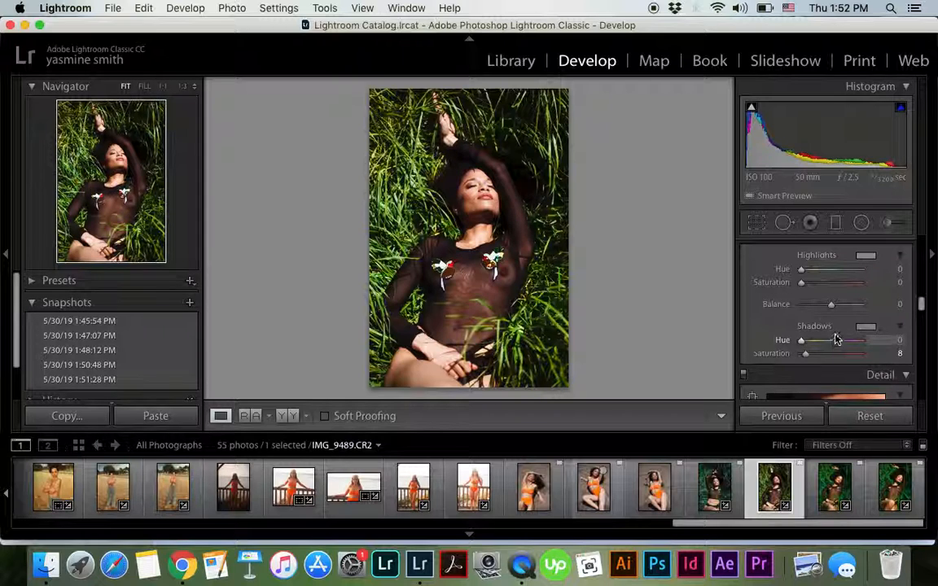
pyautogui.scroll(-1, 829, 367)
pyautogui.scroll(-4, 829, 367)
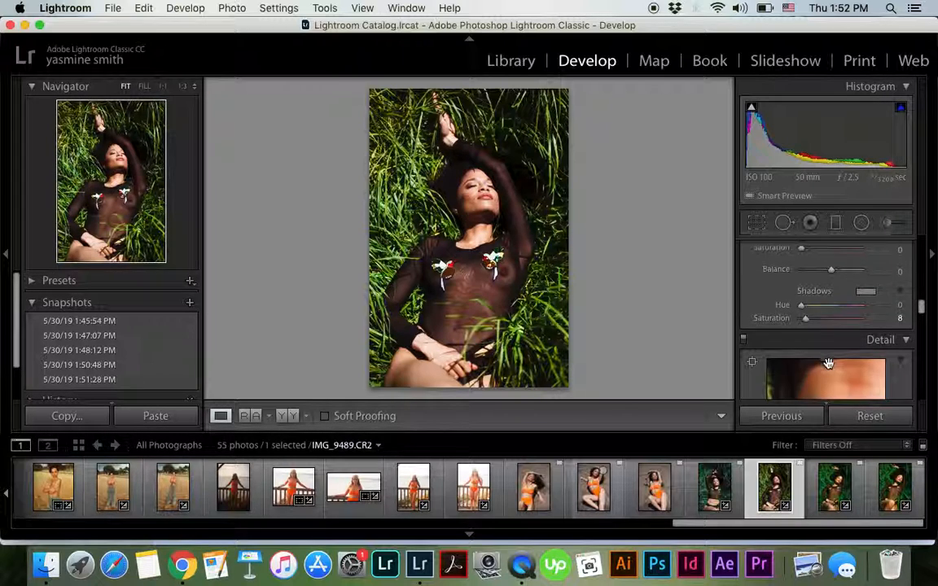
pyautogui.scroll(5, 863, 308)
pyautogui.scroll(4, 865, 312)
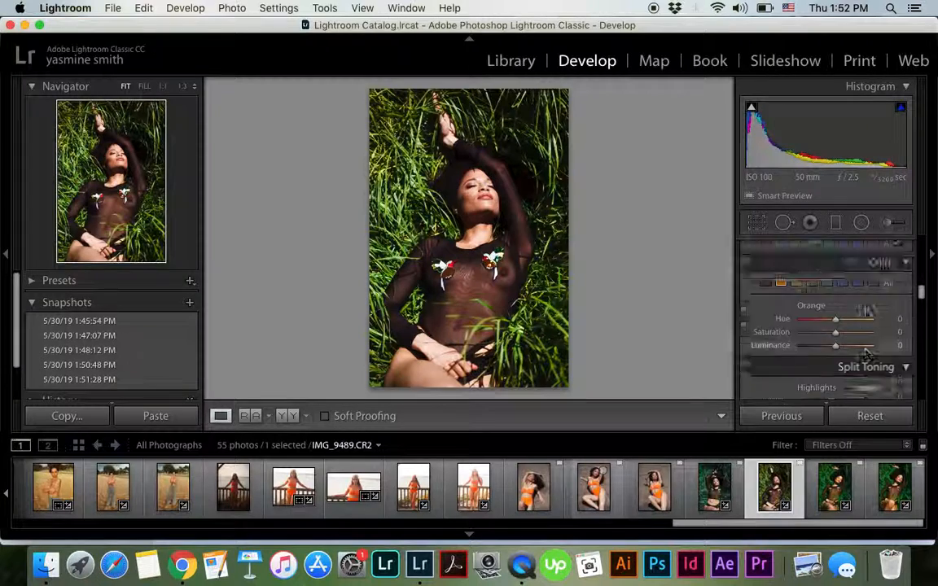
pyautogui.scroll(-1, 865, 312)
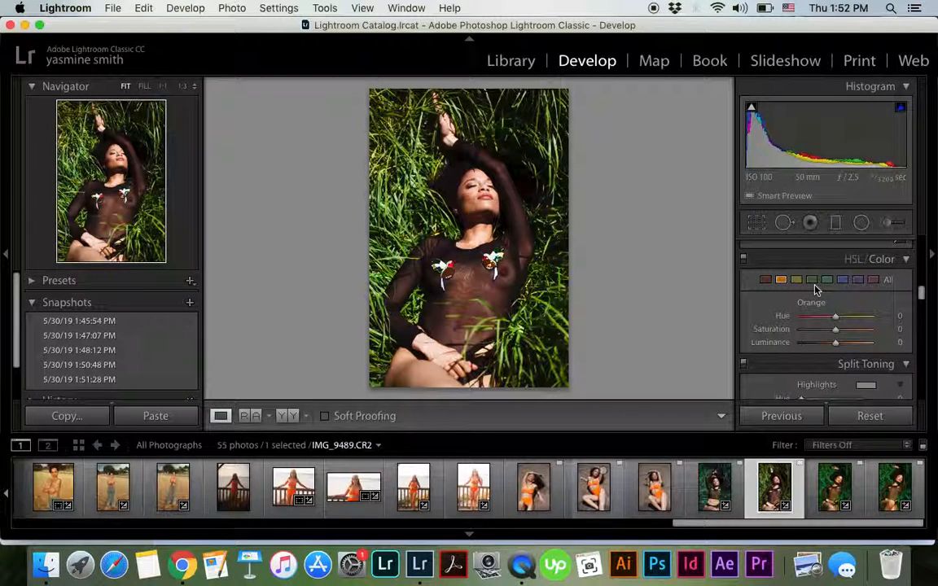
pyautogui.click(812, 279)
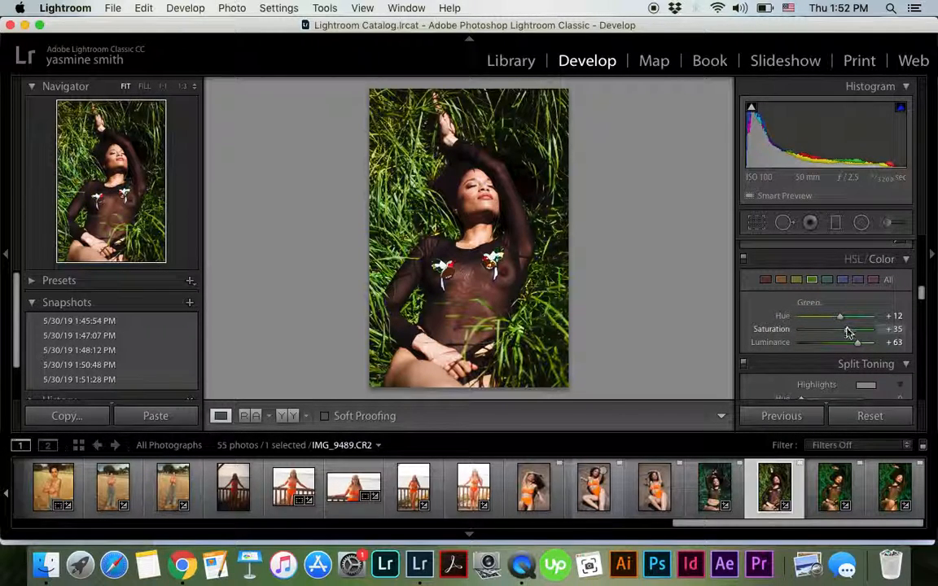
pyautogui.moveTo(848, 331)
pyautogui.mouseDown()
pyautogui.moveTo(866, 329)
pyautogui.moveTo(844, 317)
pyautogui.moveTo(858, 316)
pyautogui.moveTo(851, 334)
pyautogui.mouseUp()
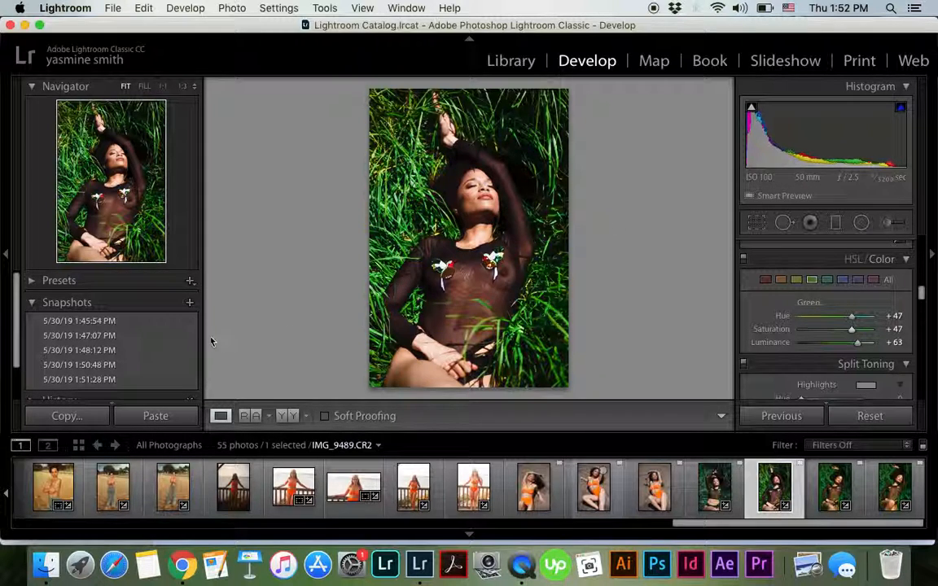
# Create a sixth snapshot under its default name and compare the photo's before and after versions side by side, returning to the single-photo view
pyautogui.click(189, 302)
pyautogui.click(581, 196)
pyautogui.scroll(10, 796, 323)
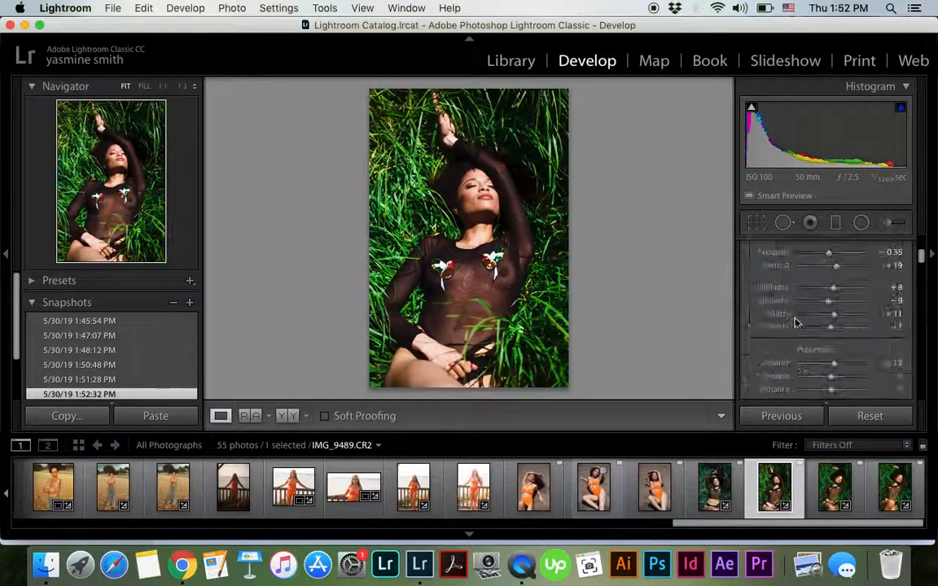
pyautogui.scroll(-4, 796, 321)
pyautogui.scroll(-5, 796, 321)
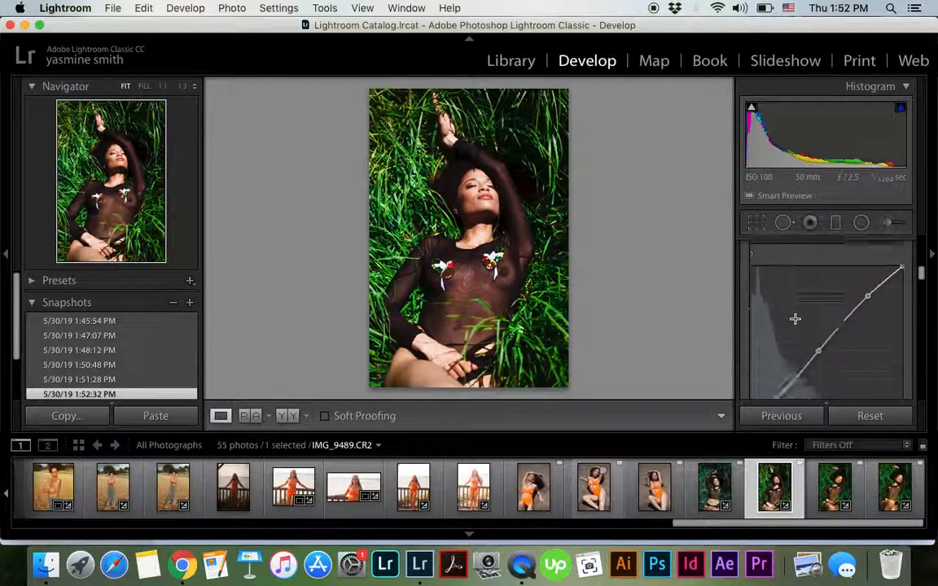
pyautogui.click(295, 417)
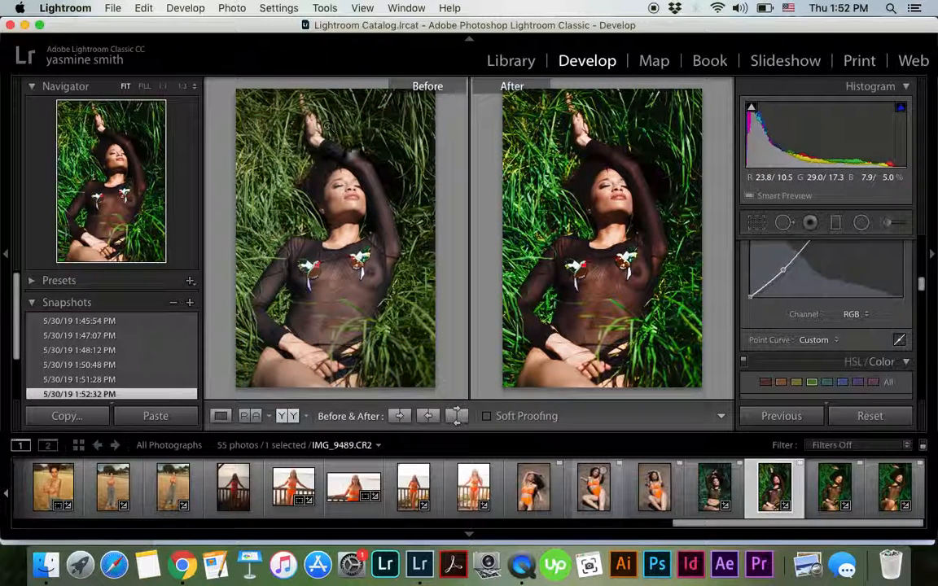
pyautogui.click(220, 417)
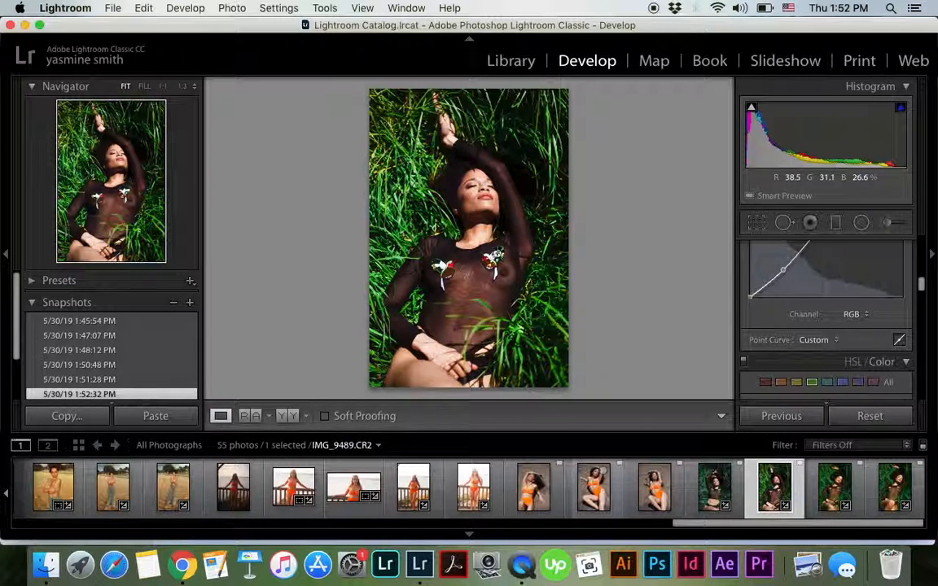
pyautogui.click(360, 7)
pyautogui.click(360, 8)
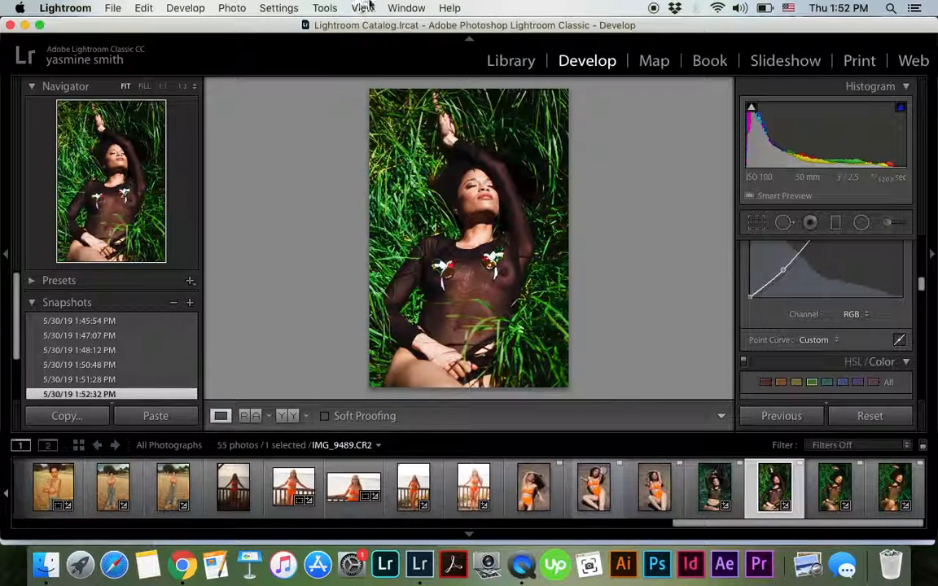
pyautogui.click(112, 8)
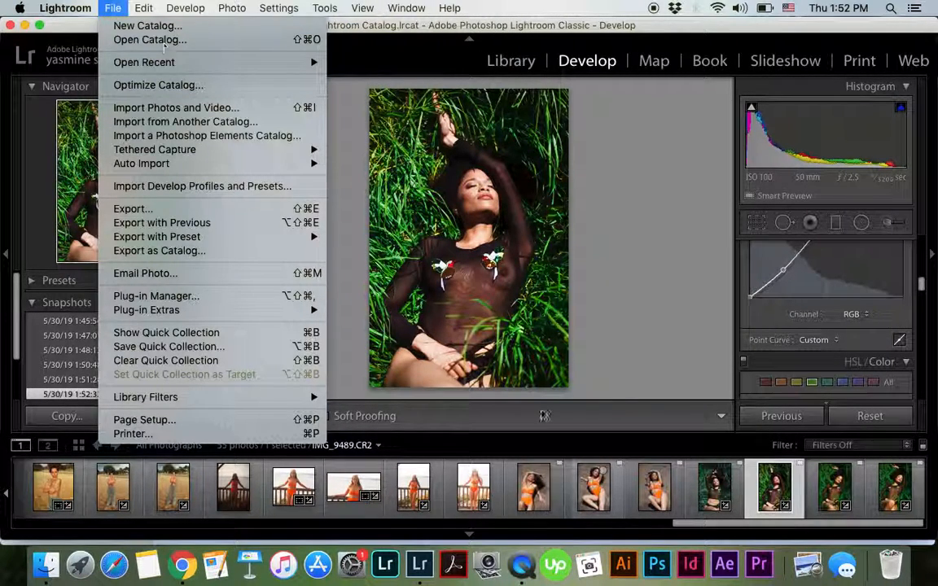
# Switch to QuickTime Player, stop the running screen recording and close its window to bring up the save prompt
pyautogui.click(522, 573)
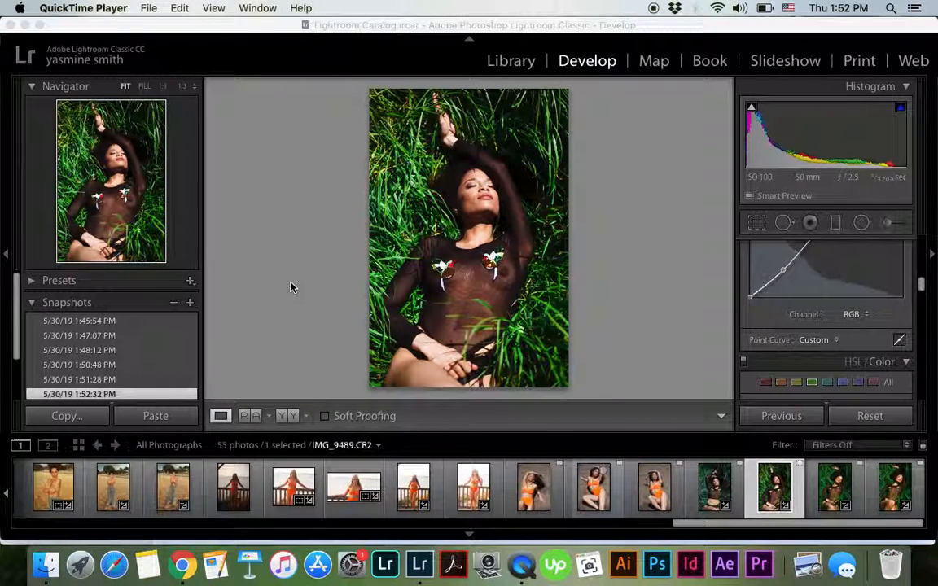
pyautogui.click(154, 8)
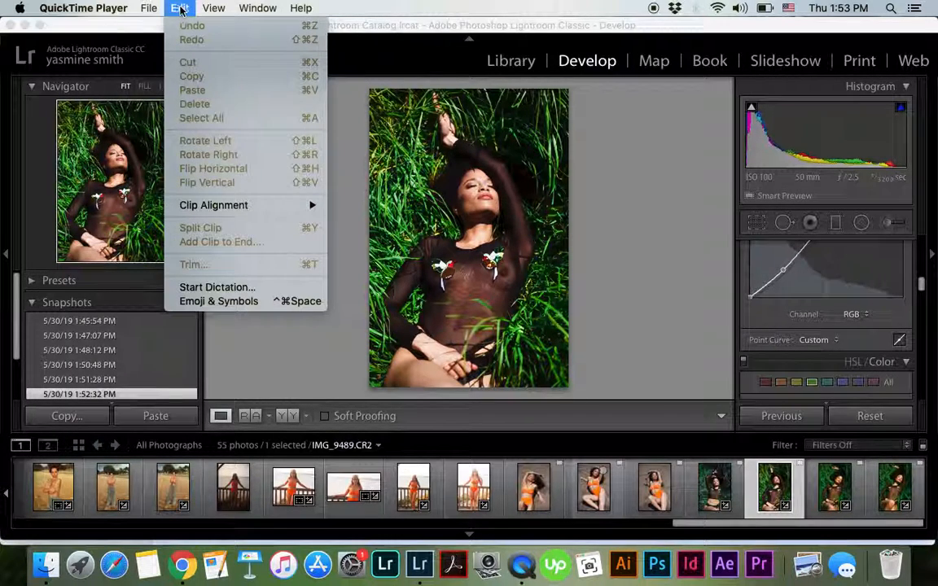
pyautogui.moveTo(102, 9)
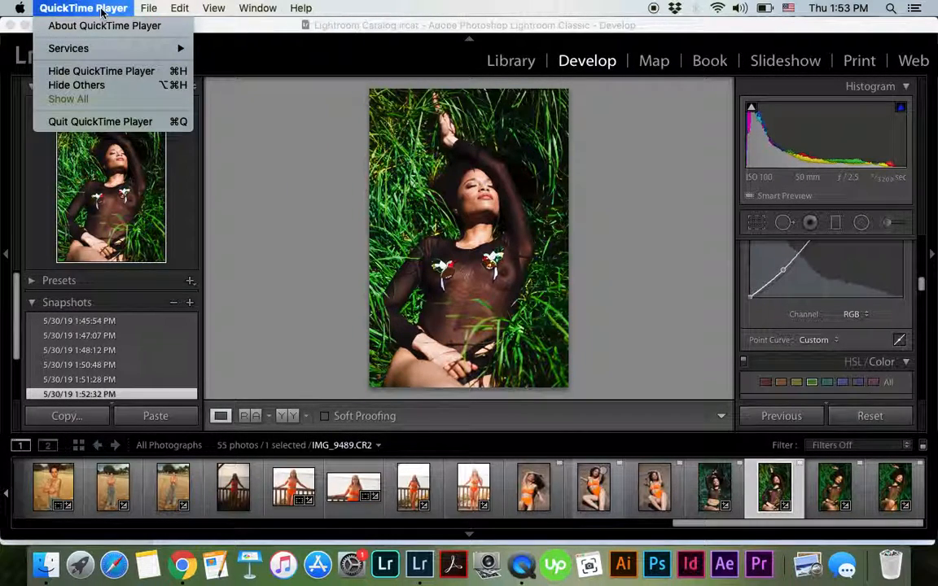
pyautogui.click(293, 193)
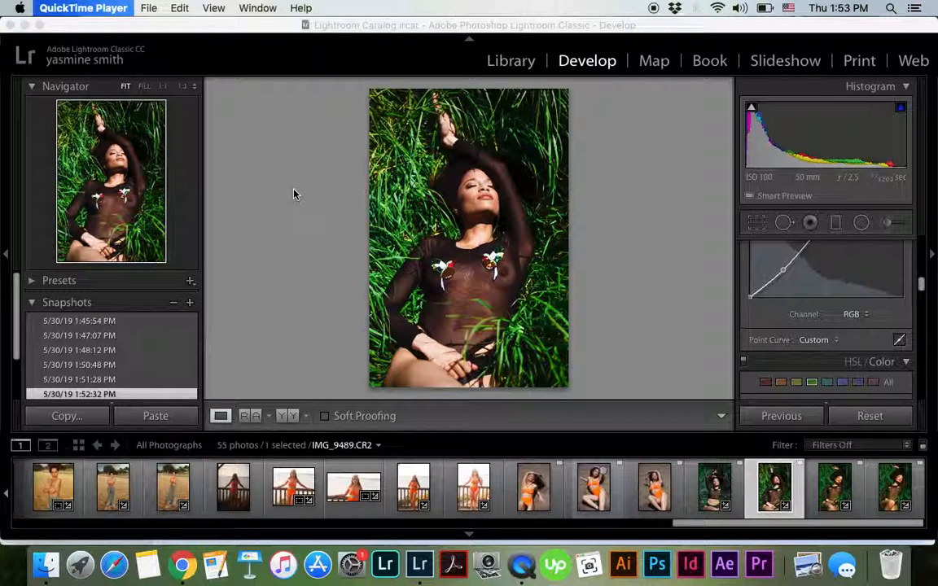
pyautogui.press('ctrl+super+Escape')
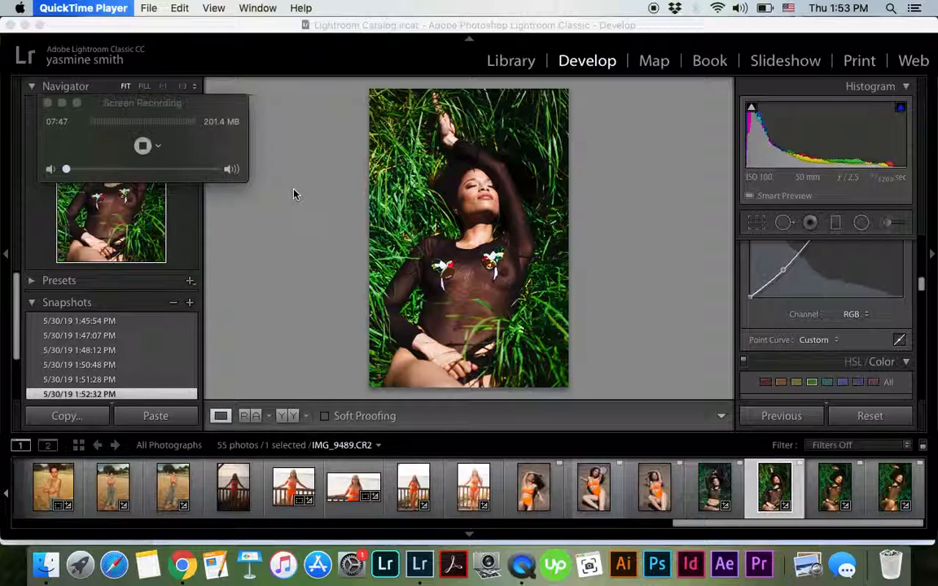
pyautogui.press('super+w')
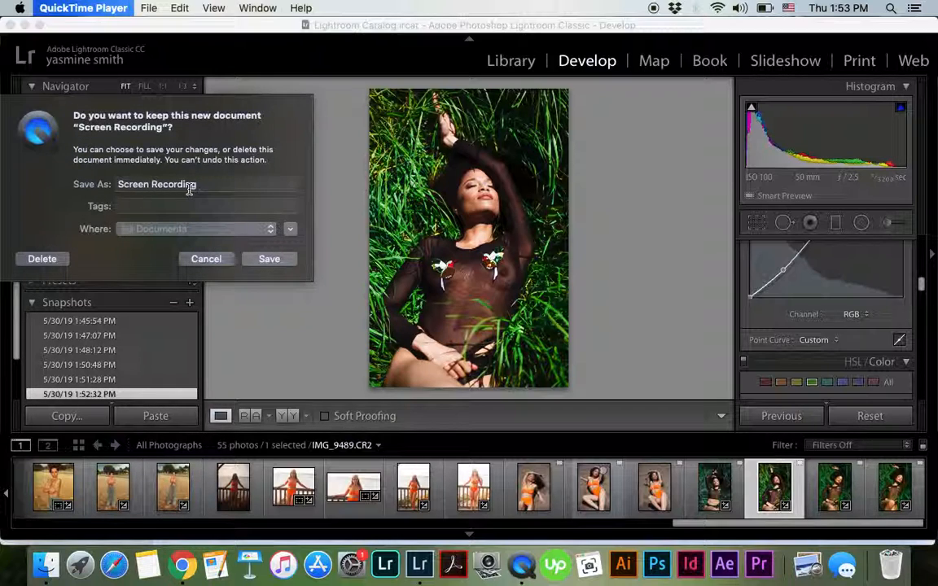
# Replace the screen recording's default file name with Tropical-Tutorial, keeping Documents as the save location
pyautogui.click(189, 187)
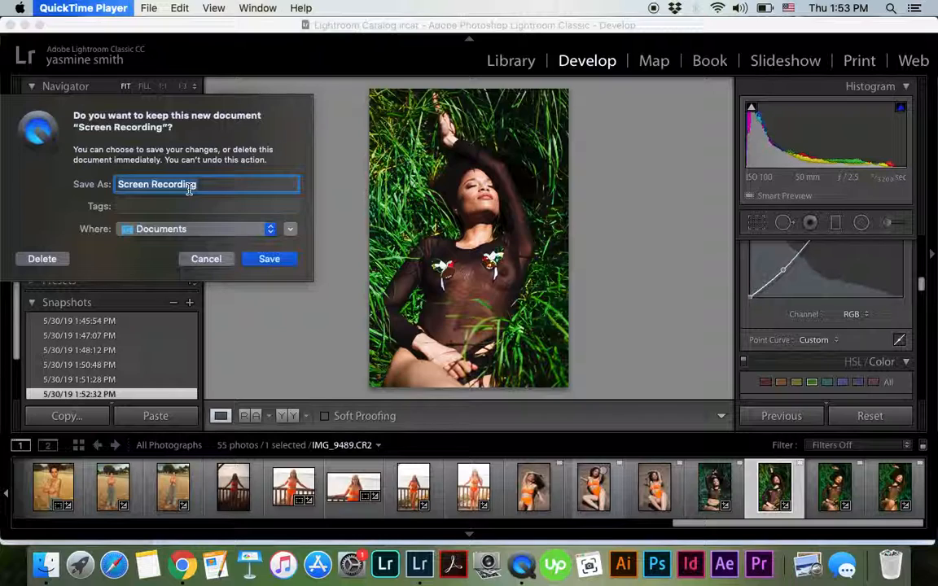
pyautogui.click(189, 185)
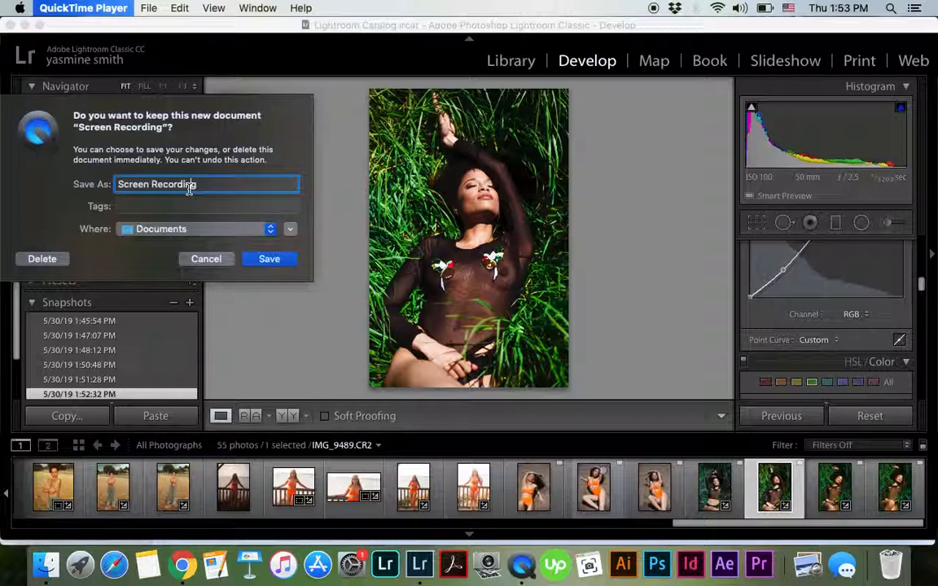
pyautogui.click(208, 189)
pyautogui.press('super+a')
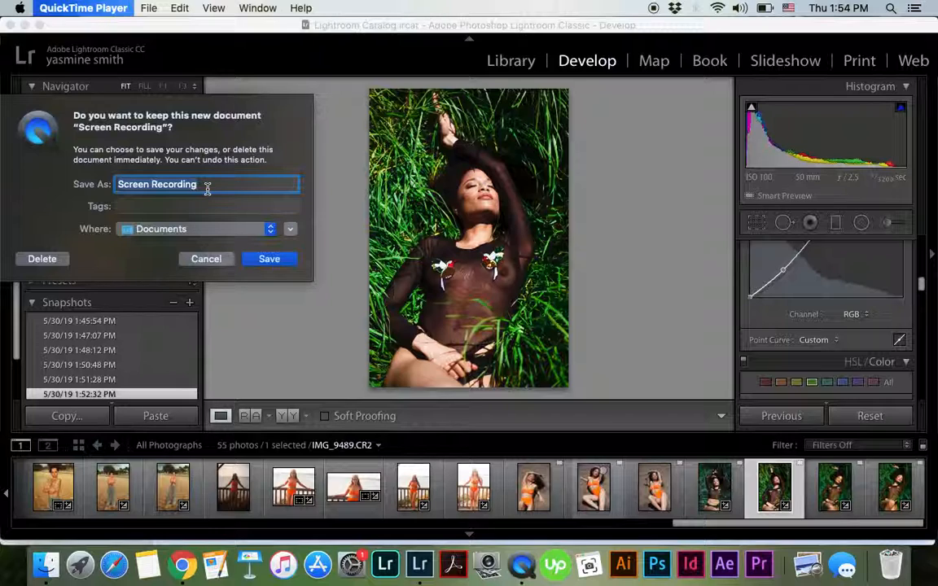
pyautogui.write('Tropical')
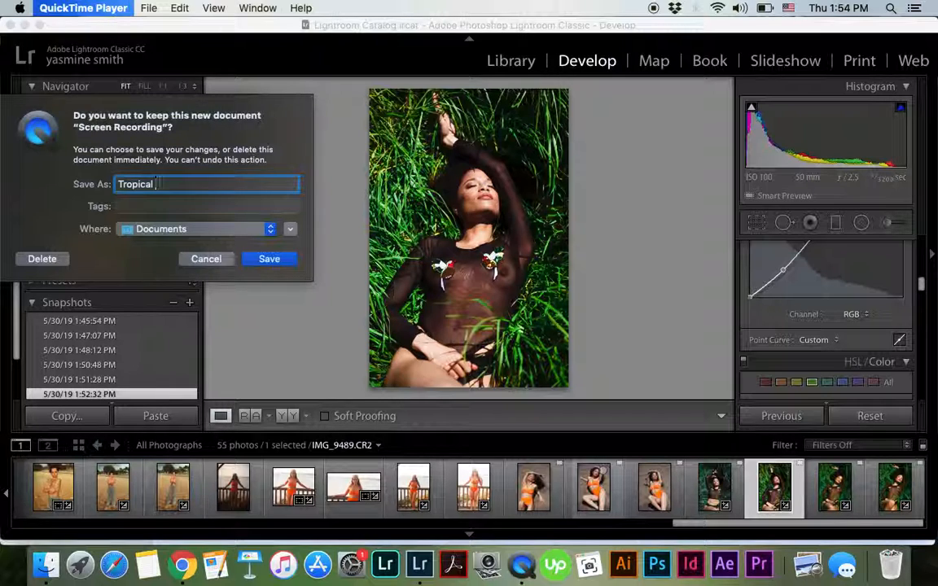
pyautogui.write('-Tutorial-LR')
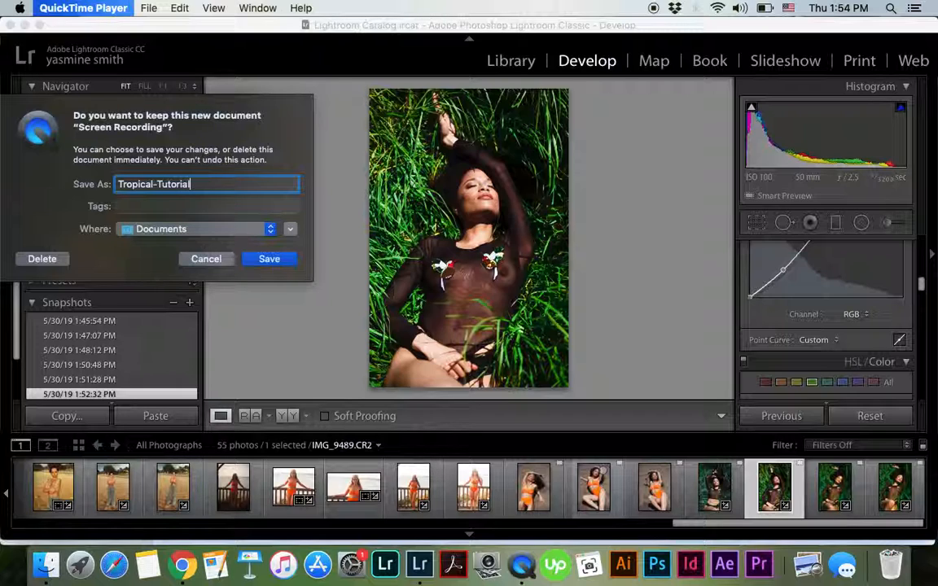